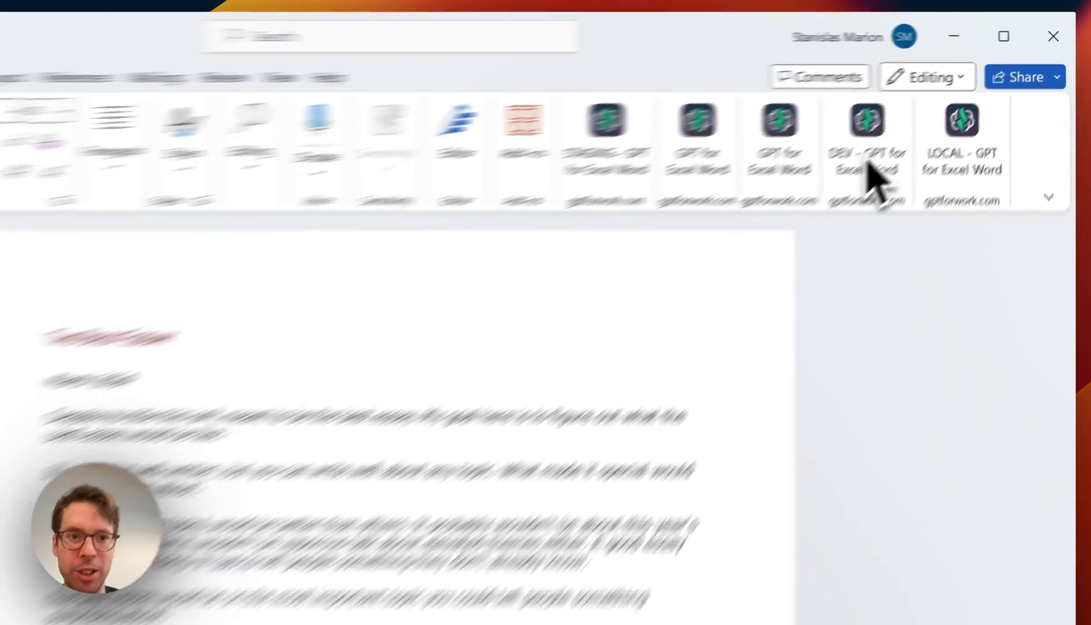
Launch the DEV - GPT for Excel Word add-in from the Home ribbon
left_click(916, 118)
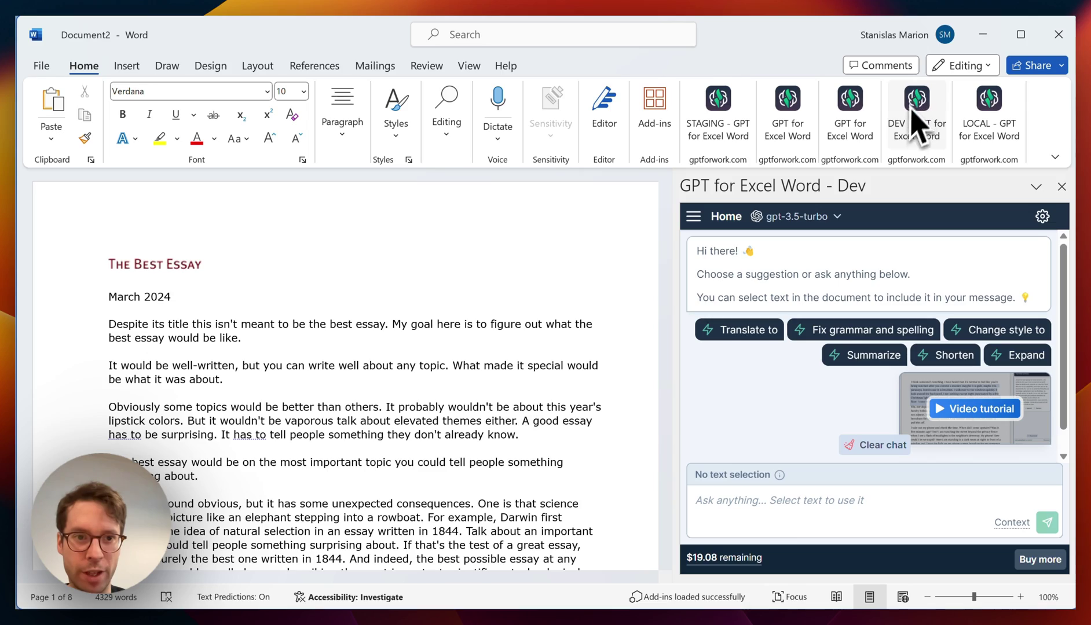
Widen the GPT pane, send 'hello' in its chat, then return to the essay
left_click_drag(671, 364, 642, 370)
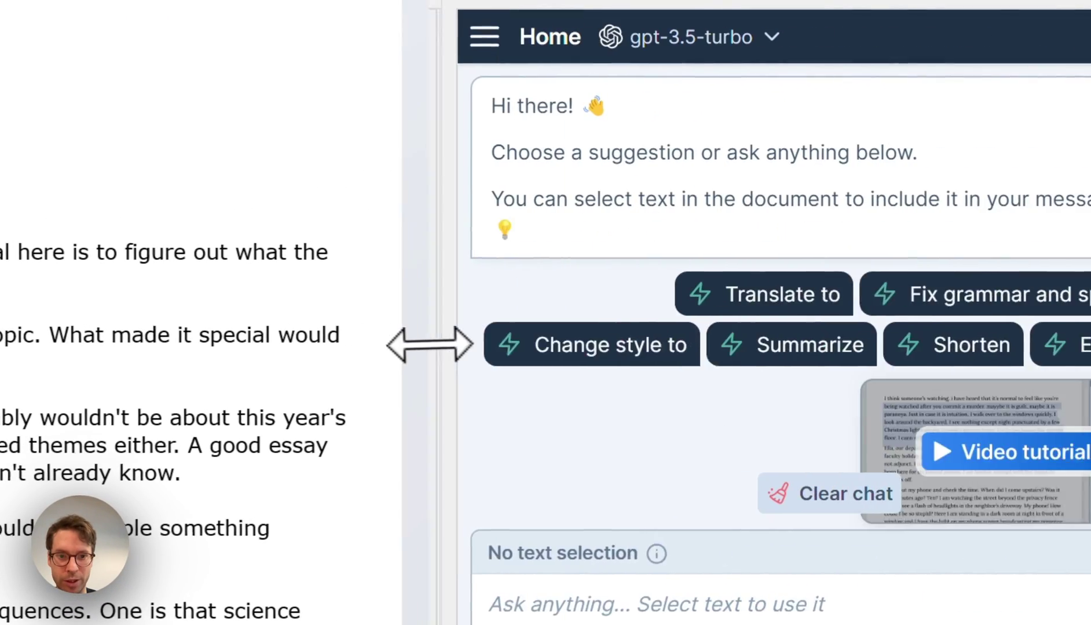
left_click_drag(429, 344, 428, 344)
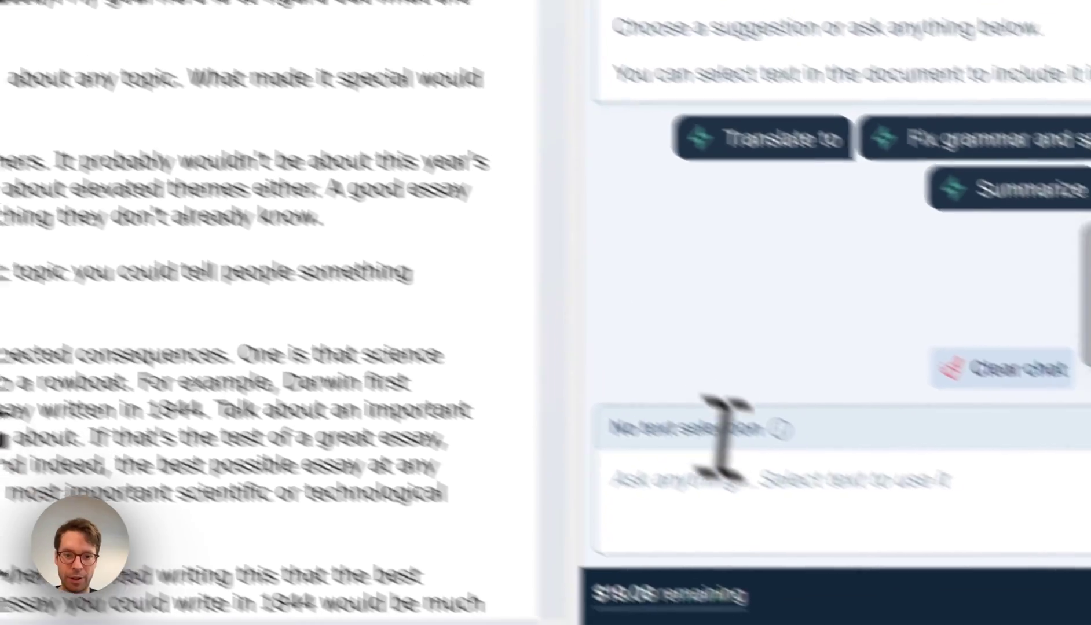
left_click(721, 441)
type("hello")
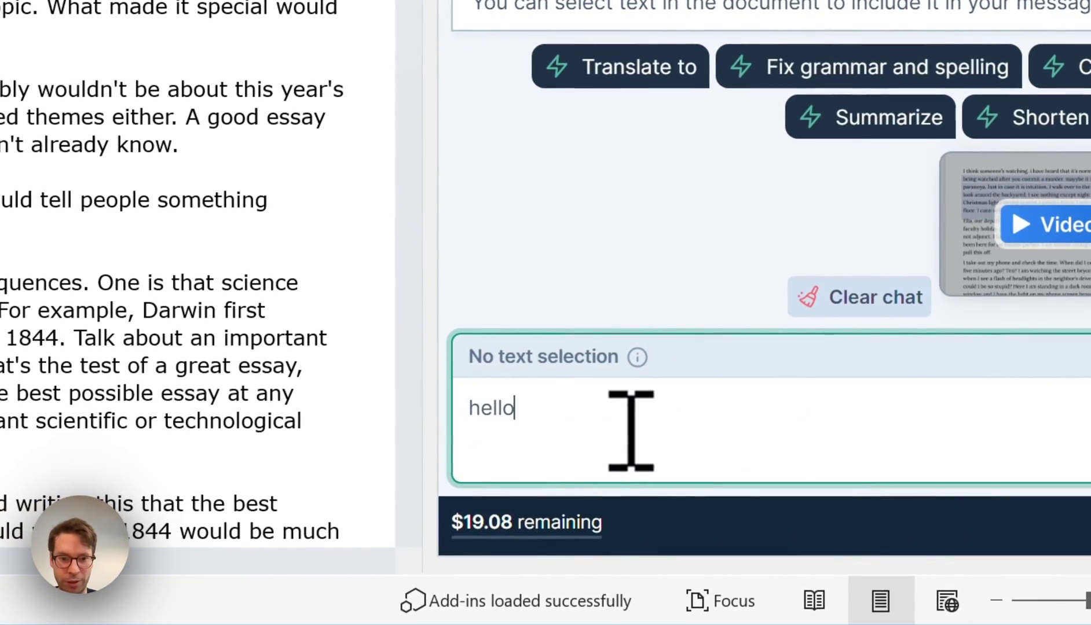
key("Return")
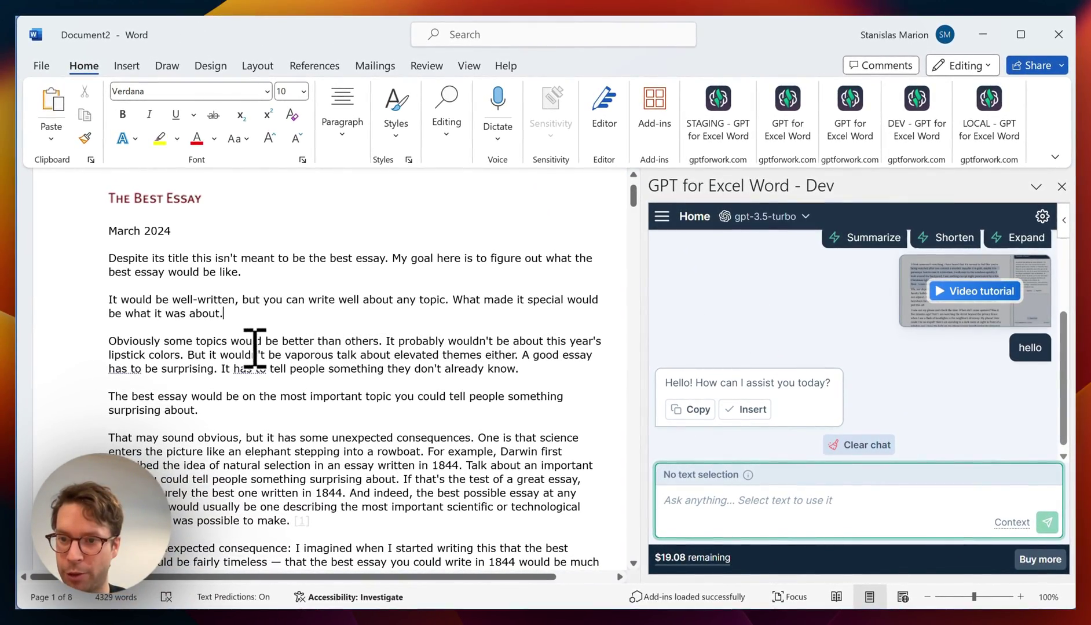
left_click(258, 342)
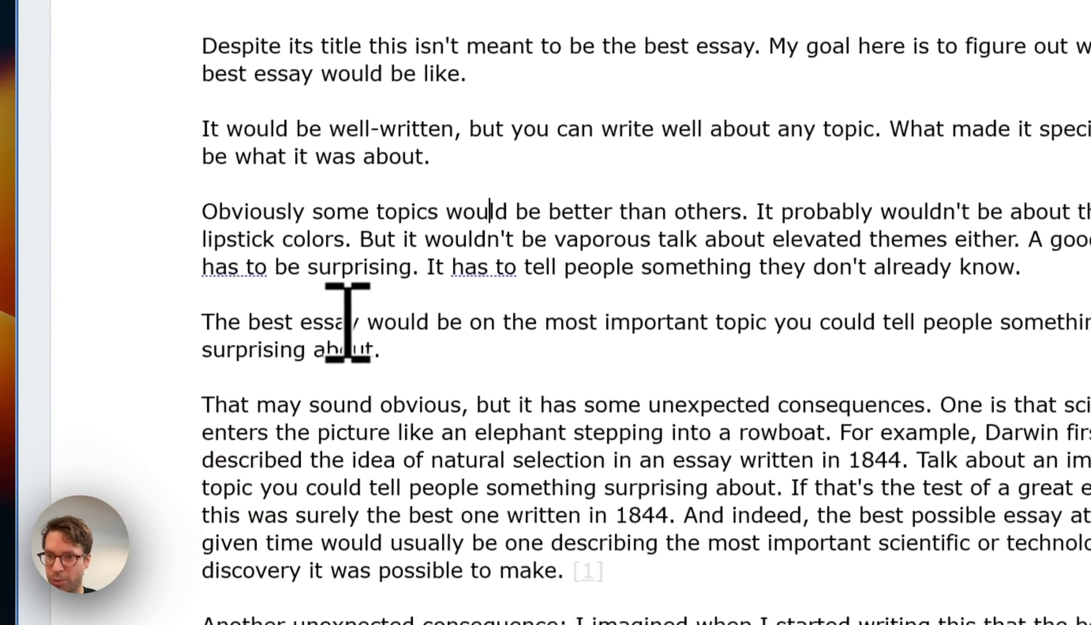
scroll(348, 321, "down", 2)
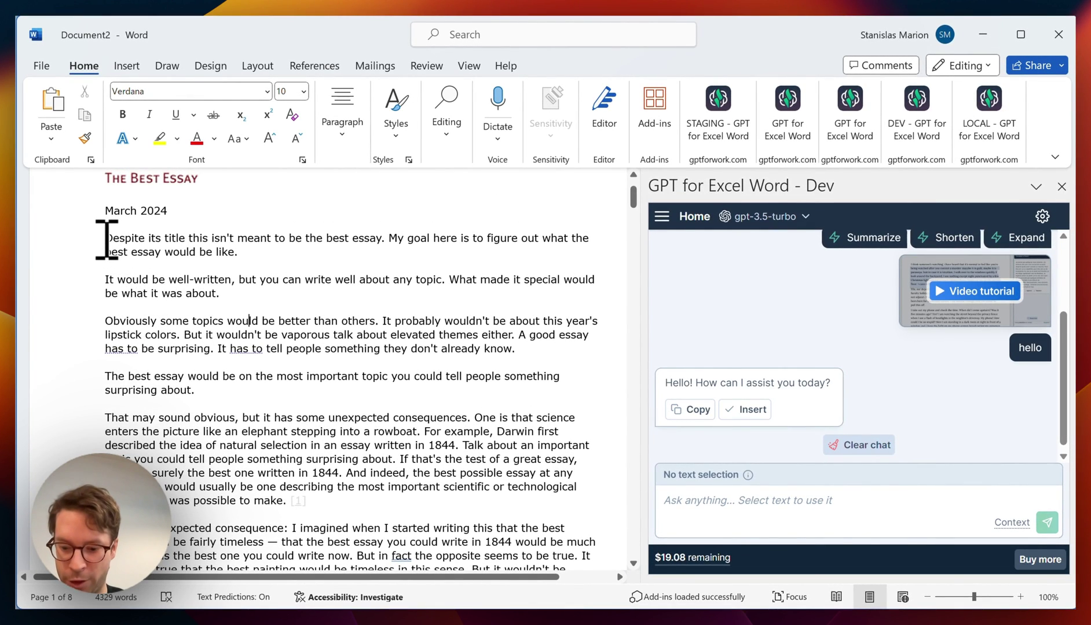
Select the whole essay and ask the assistant to 'summarize this document'
key("ctrl+a")
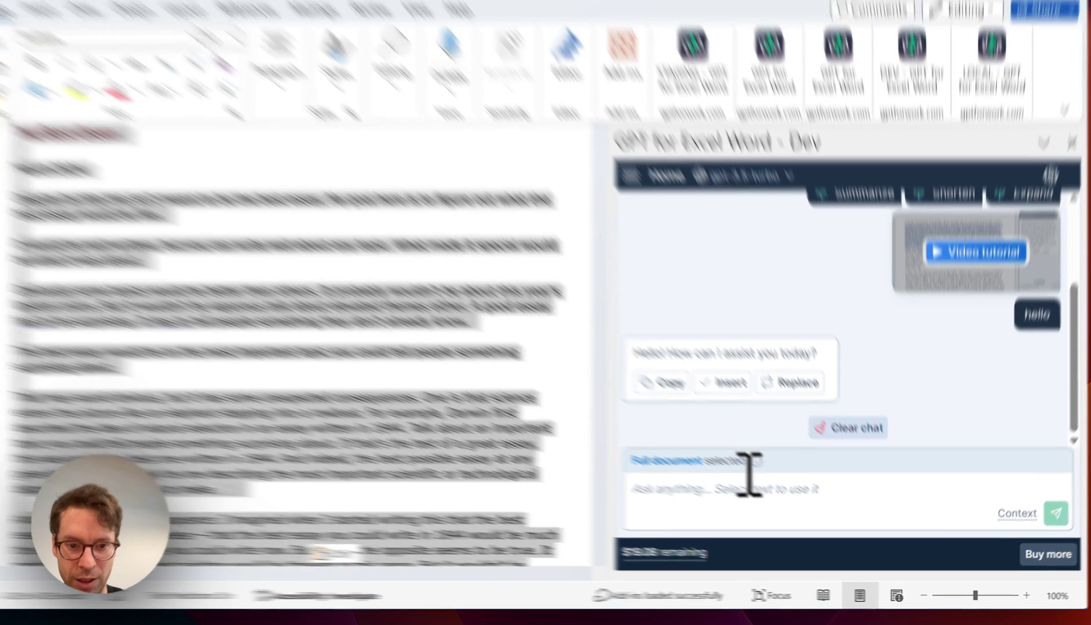
left_click(754, 495)
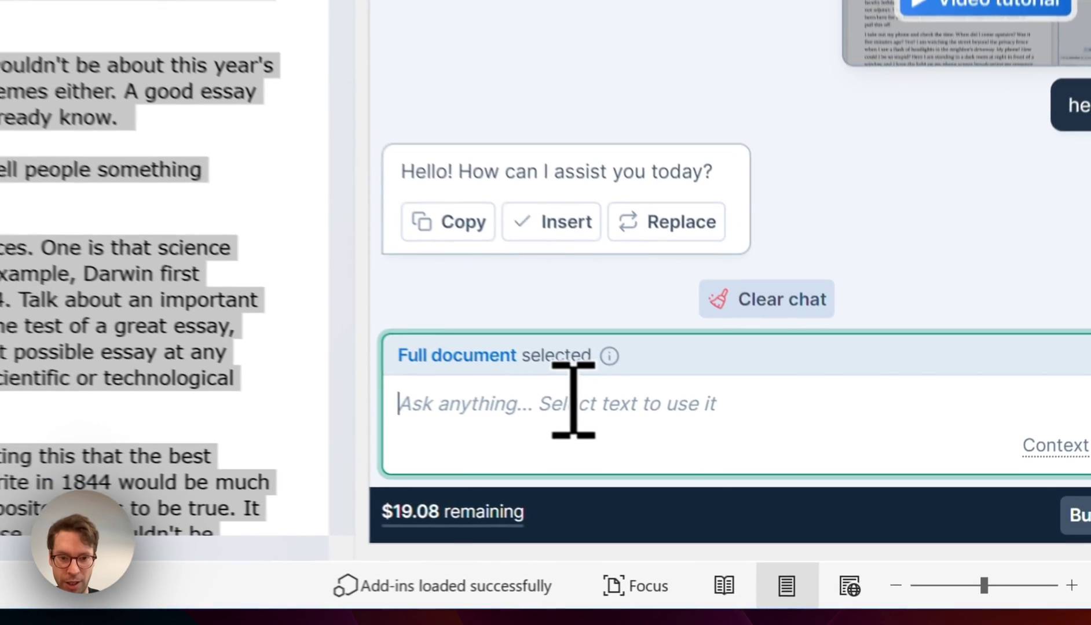
type("summari")
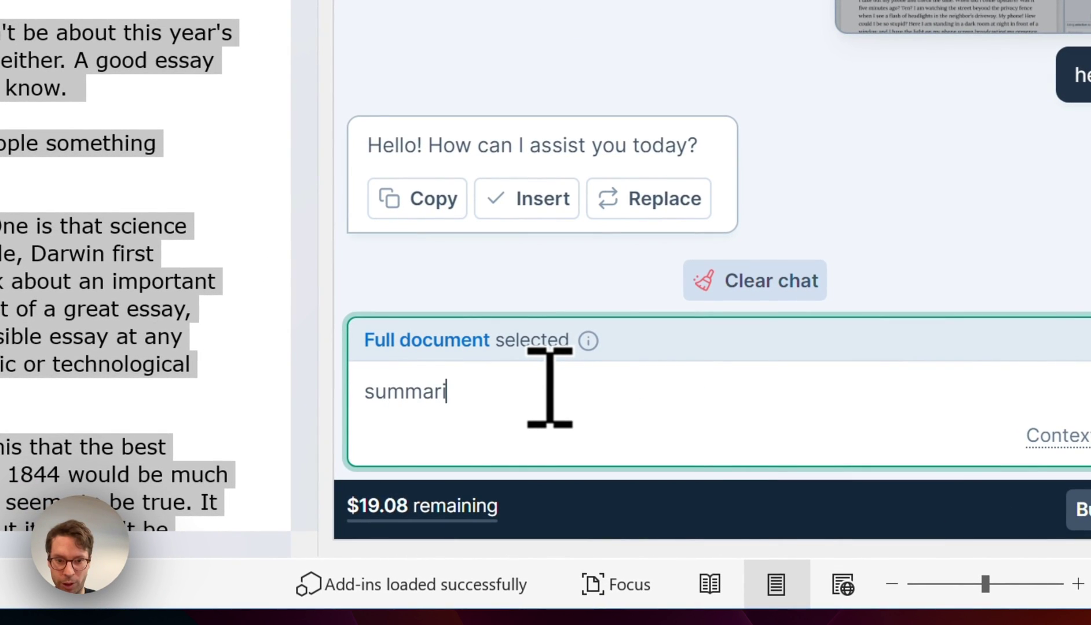
type("ze ")
type("this")
type(" docu")
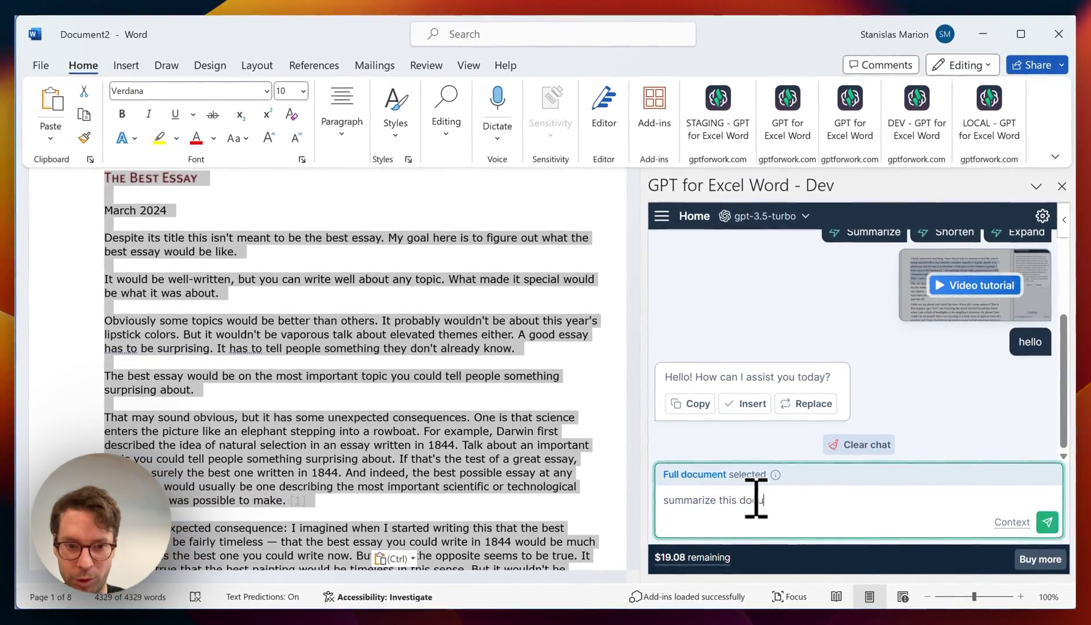
type("ment")
key("Return")
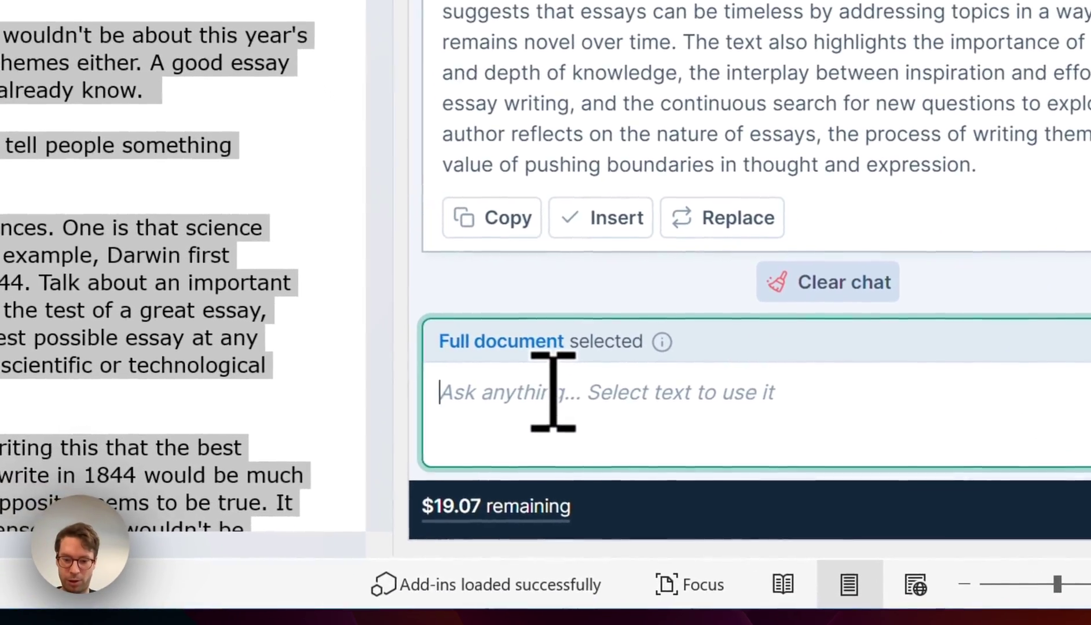
Ask 'are there some personalities mentioned in this document?' and select the first listed name
type("are ")
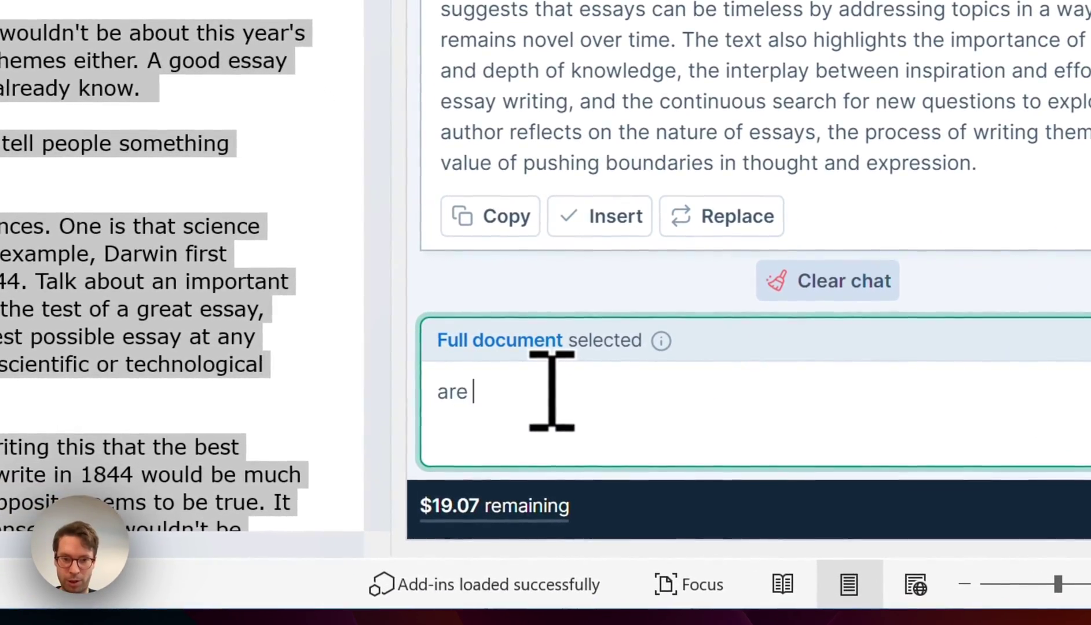
type("there some pe")
type("rson")
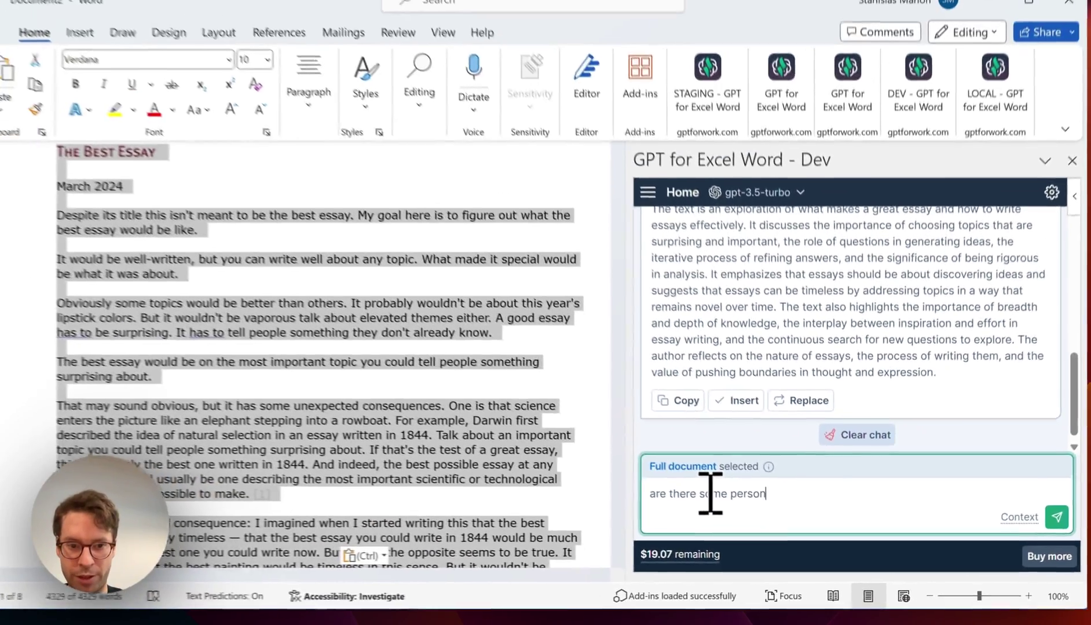
type("alities mentioned in this docu")
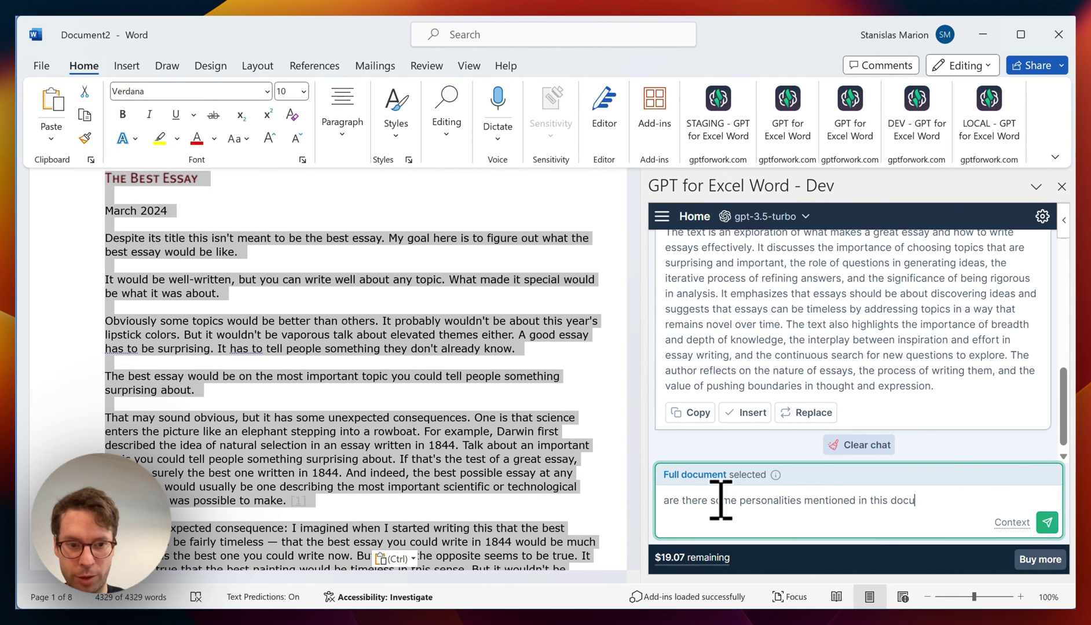
type("ment?")
key("Return")
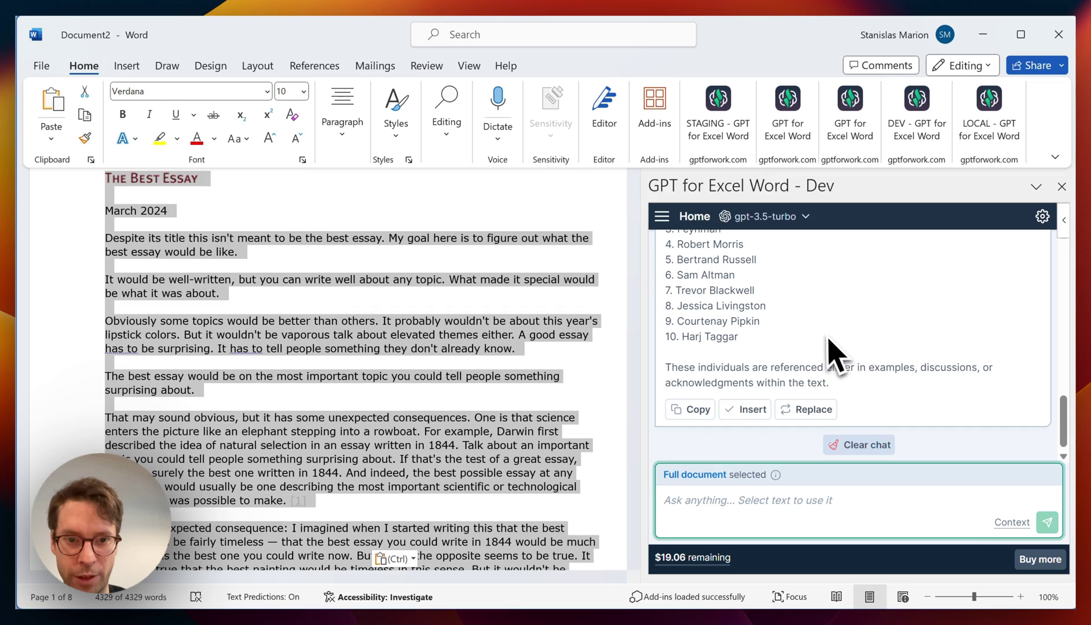
scroll(834, 356, "up", 2)
scroll(834, 357, "up", 2)
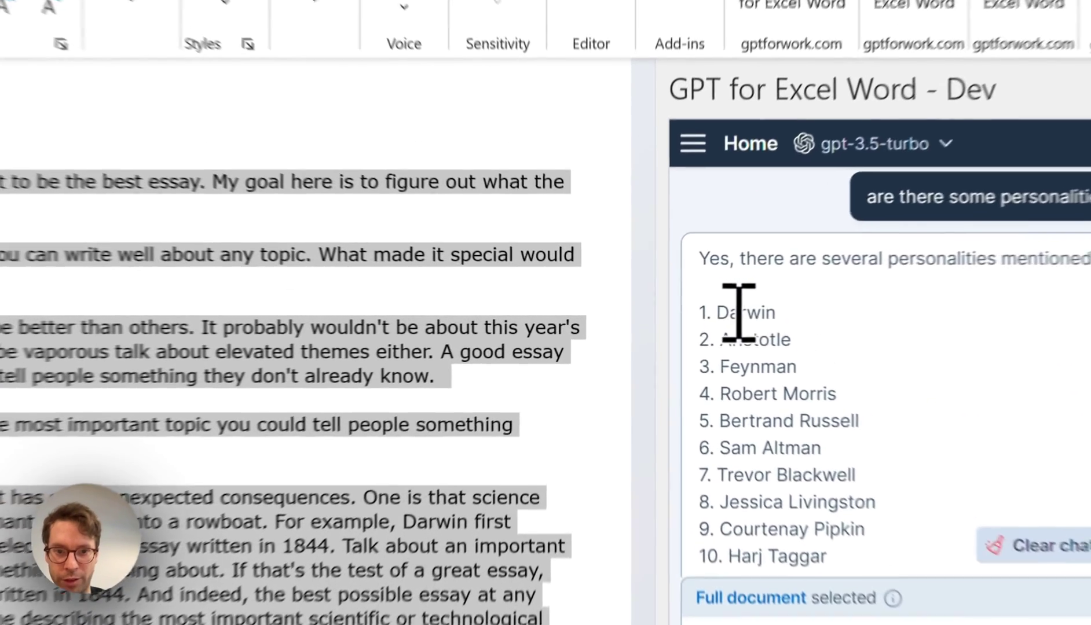
double_click(687, 313)
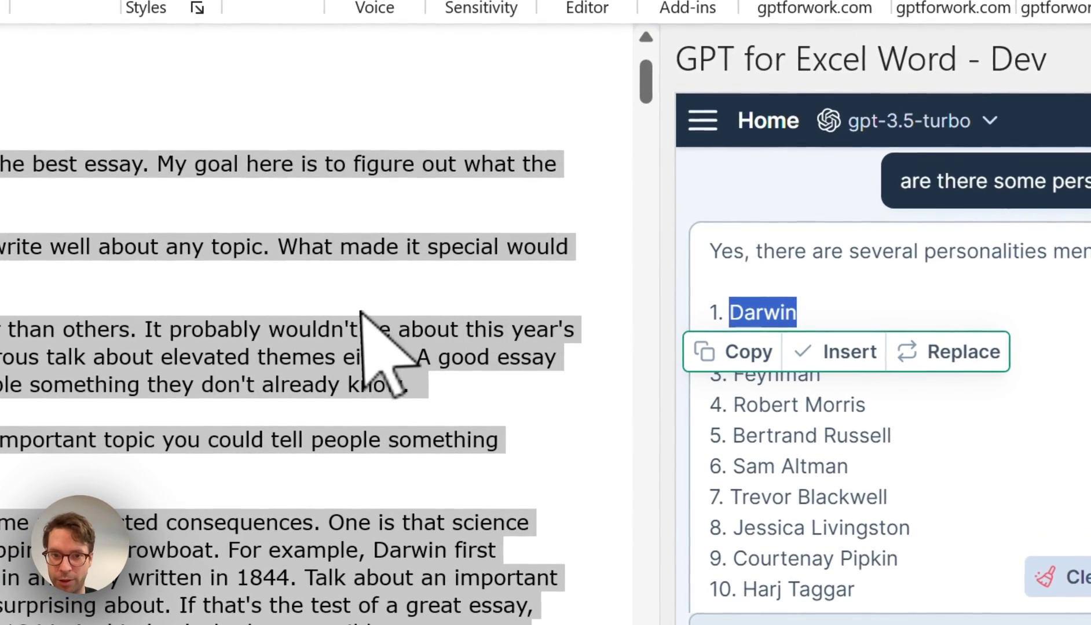
left_click(342, 299)
type("darwin")
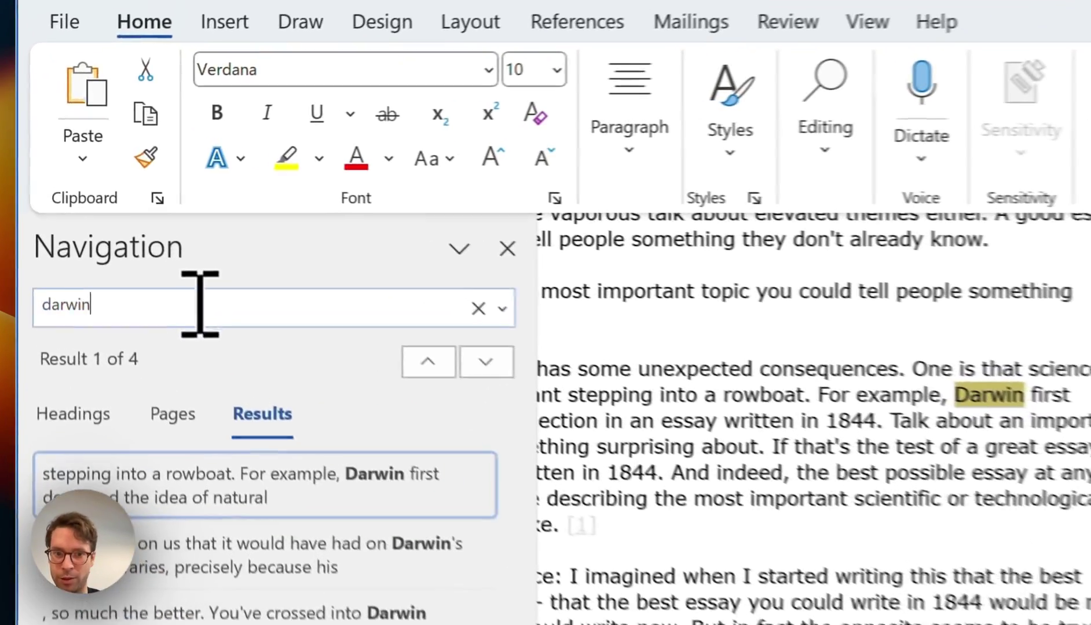
type("feyna")
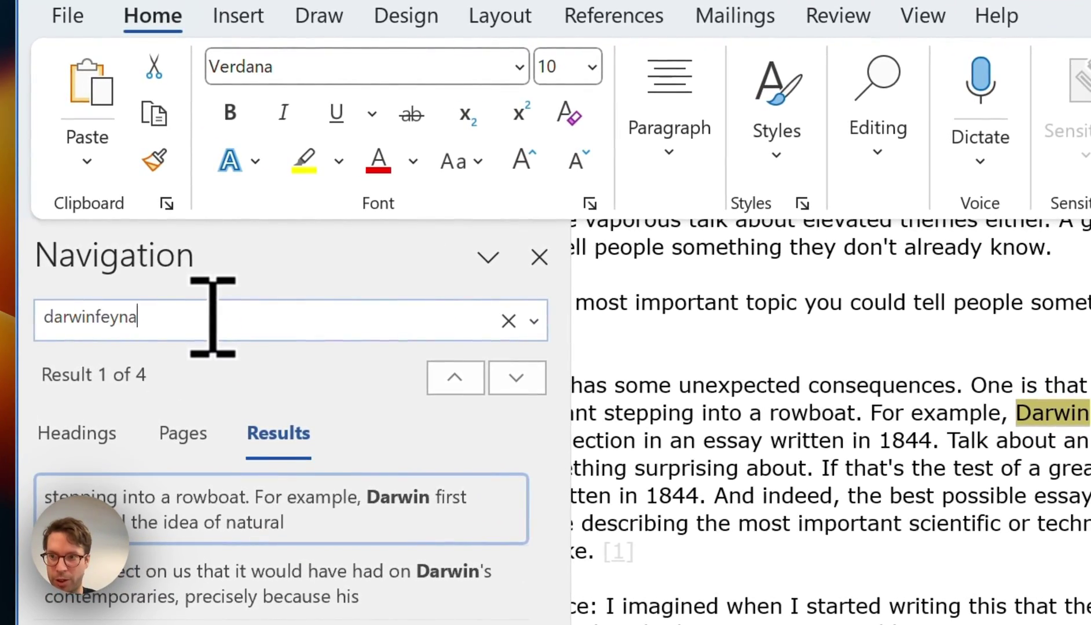
type("m")
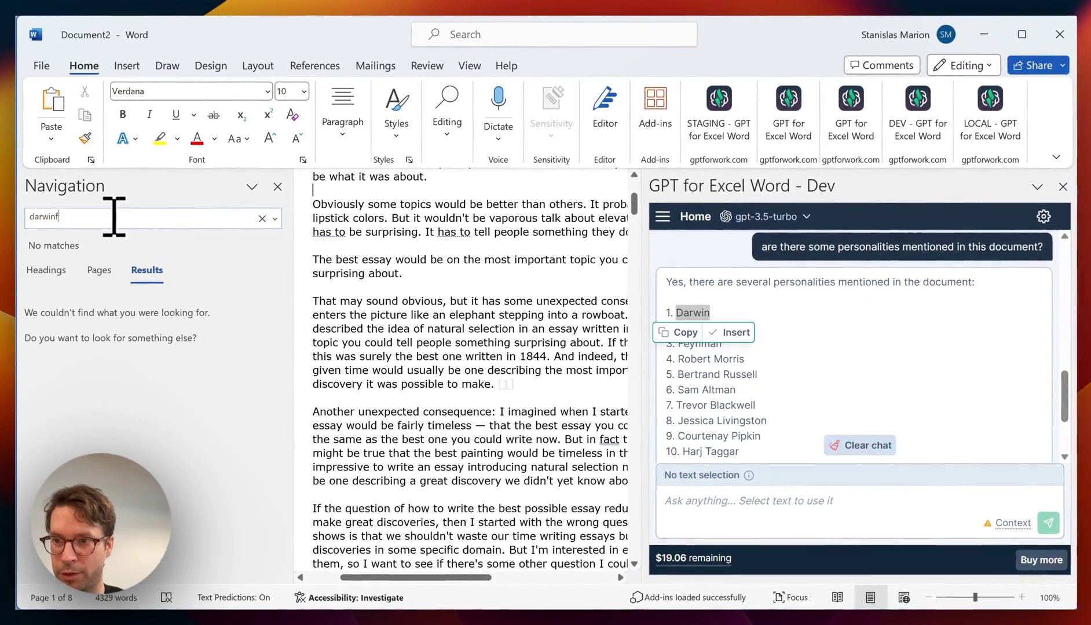
key("BackSpace")
key("BackSpace")
key("BackSpace")
type("fe")
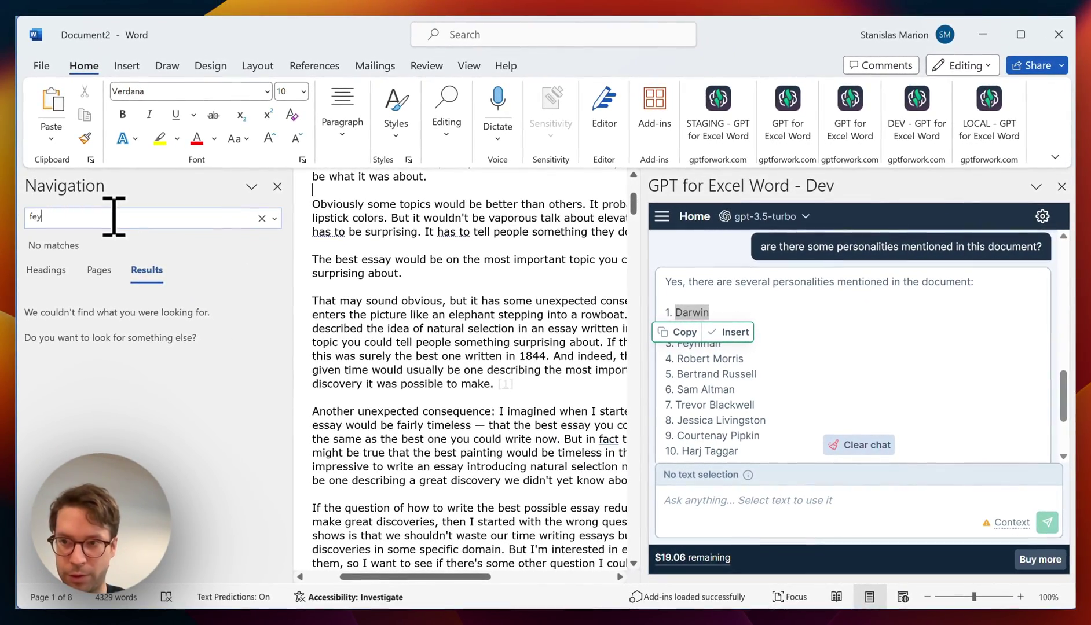
type("nman")
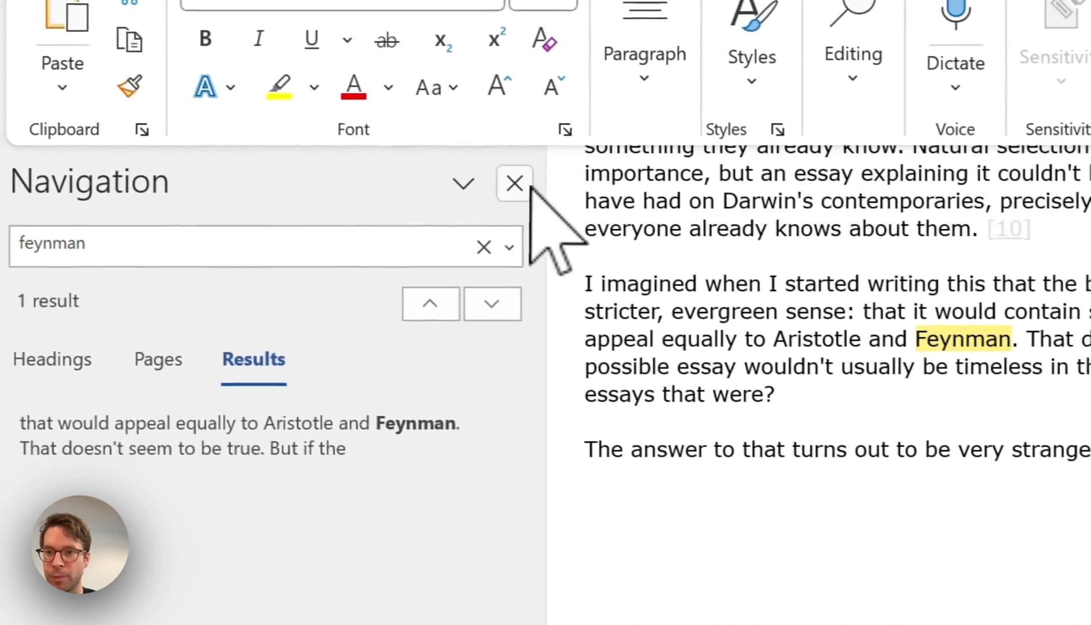
left_click(536, 189)
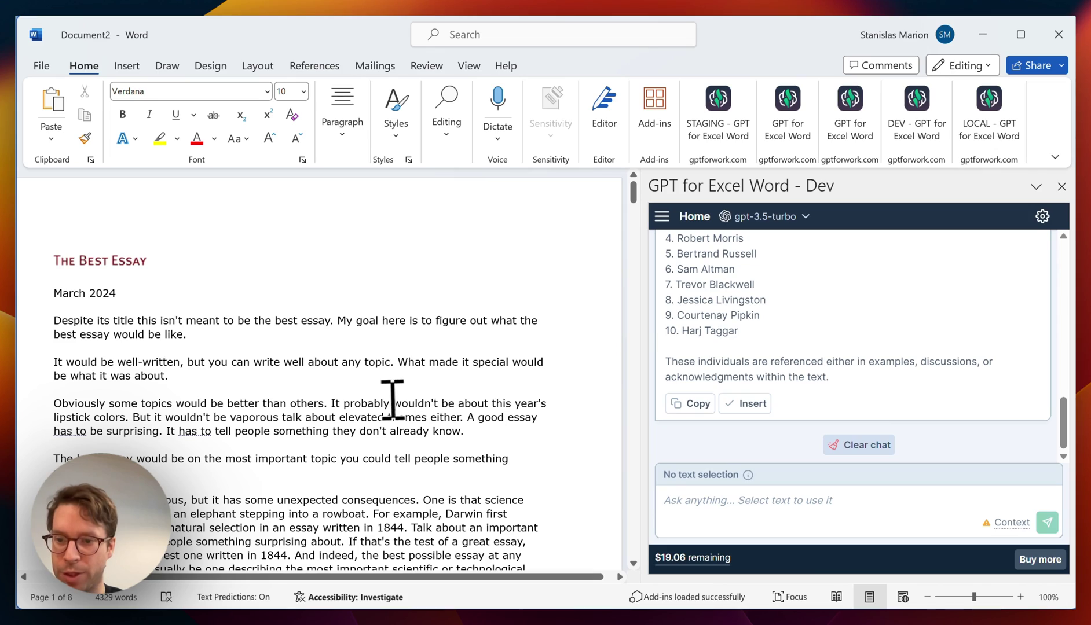
Select the essay's opening paragraph and have the assistant translate it into French
scroll(392, 396, "down", 3)
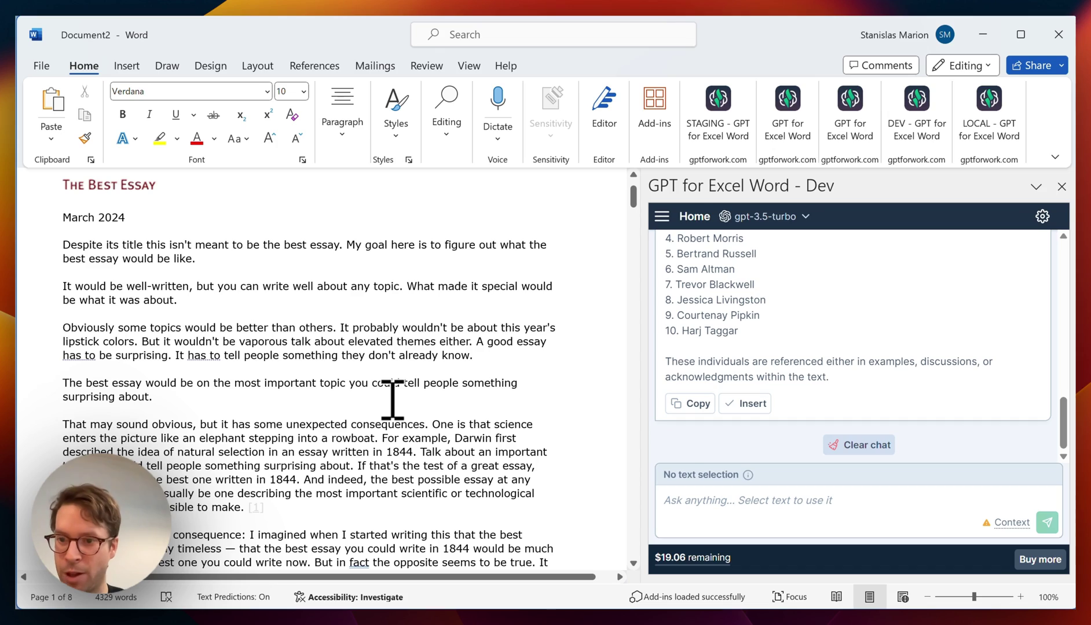
scroll(392, 400, "down", 2)
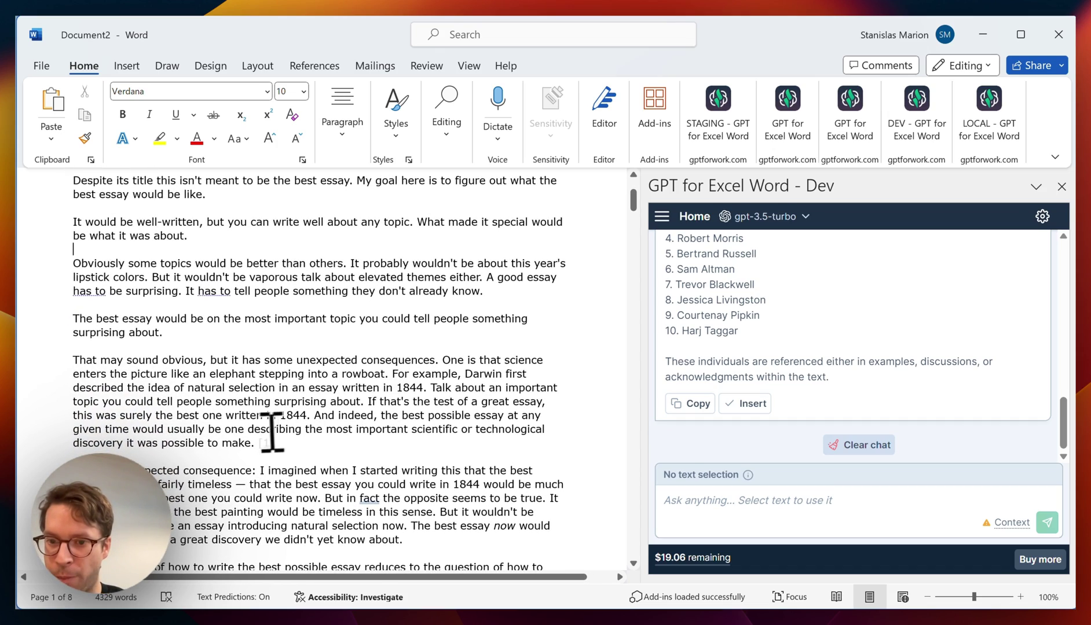
scroll(272, 431, "up", 2)
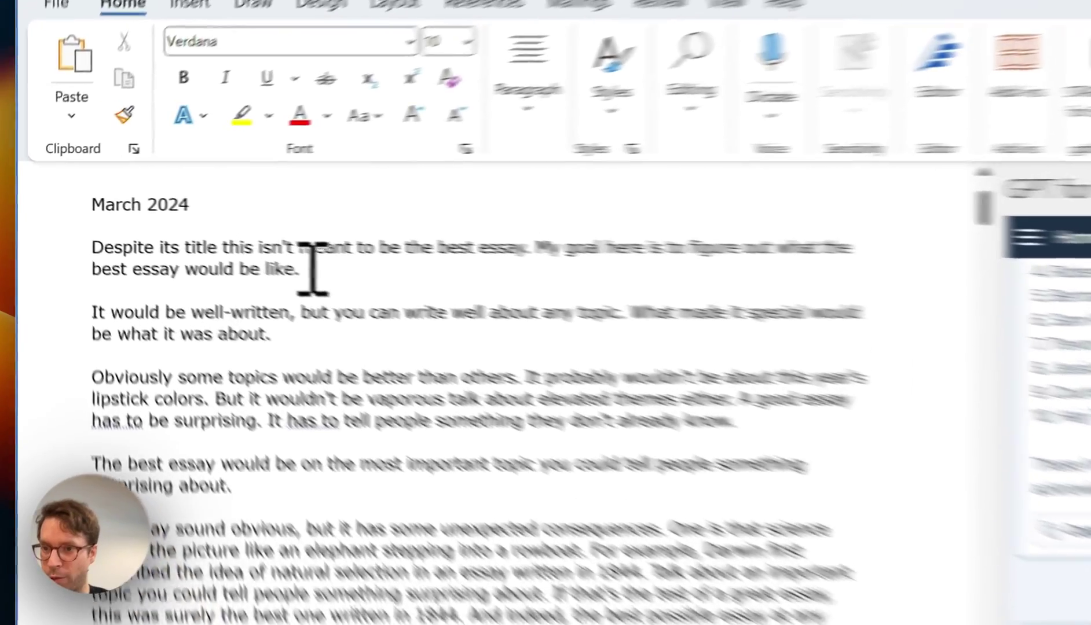
left_click_drag(210, 237, 58, 224)
type("translate to Fre")
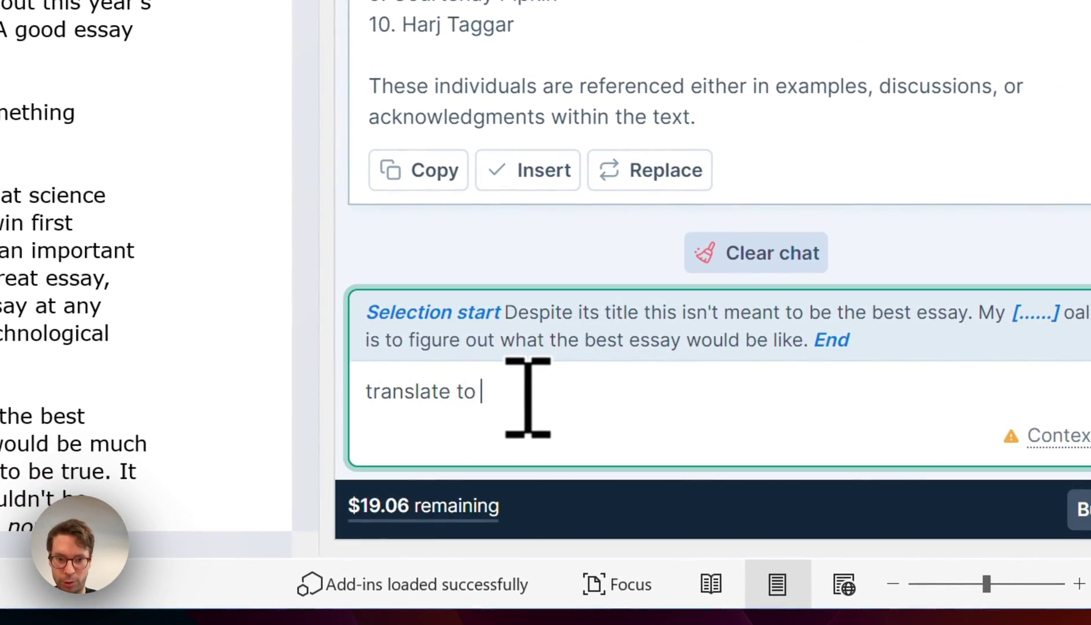
type("nch")
key("Return")
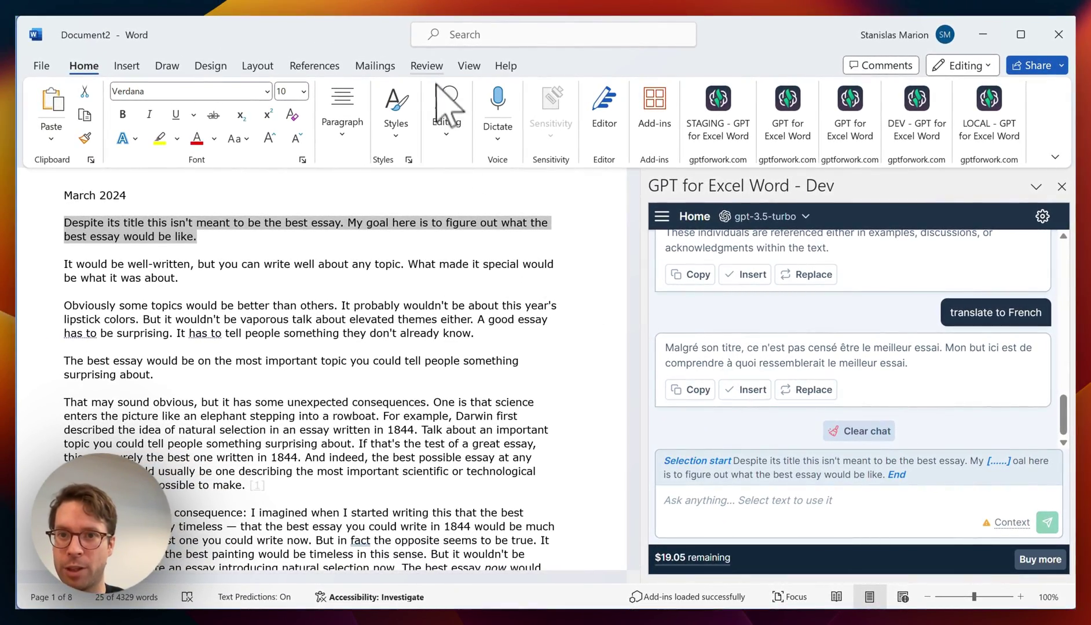
Switch to Reviewing mode so the French translation replaces the opening paragraph as tracked changes
left_click(427, 66)
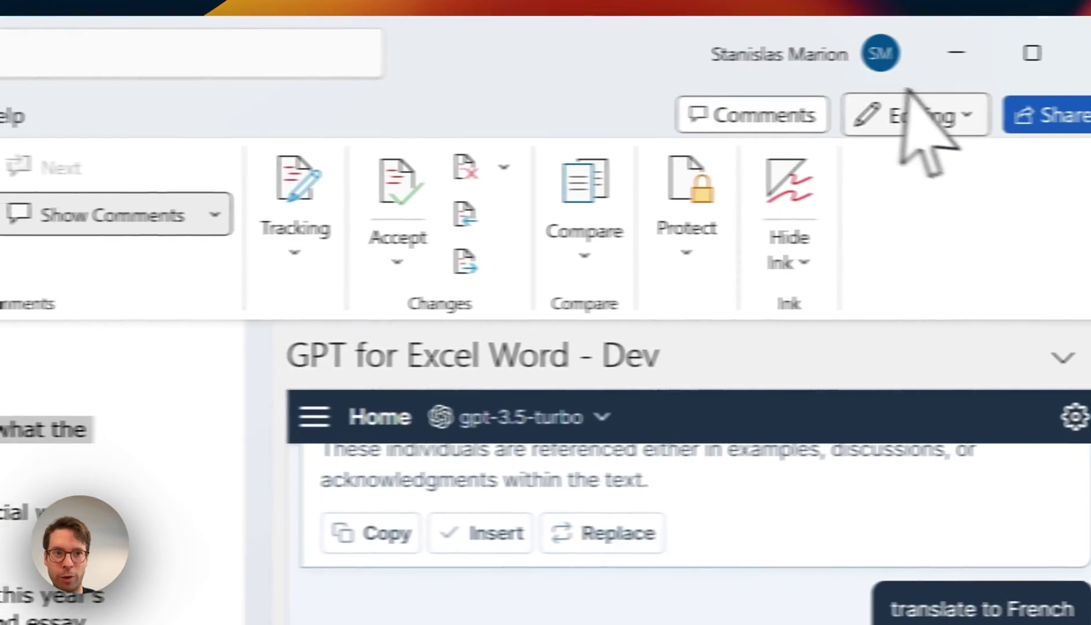
left_click(908, 91)
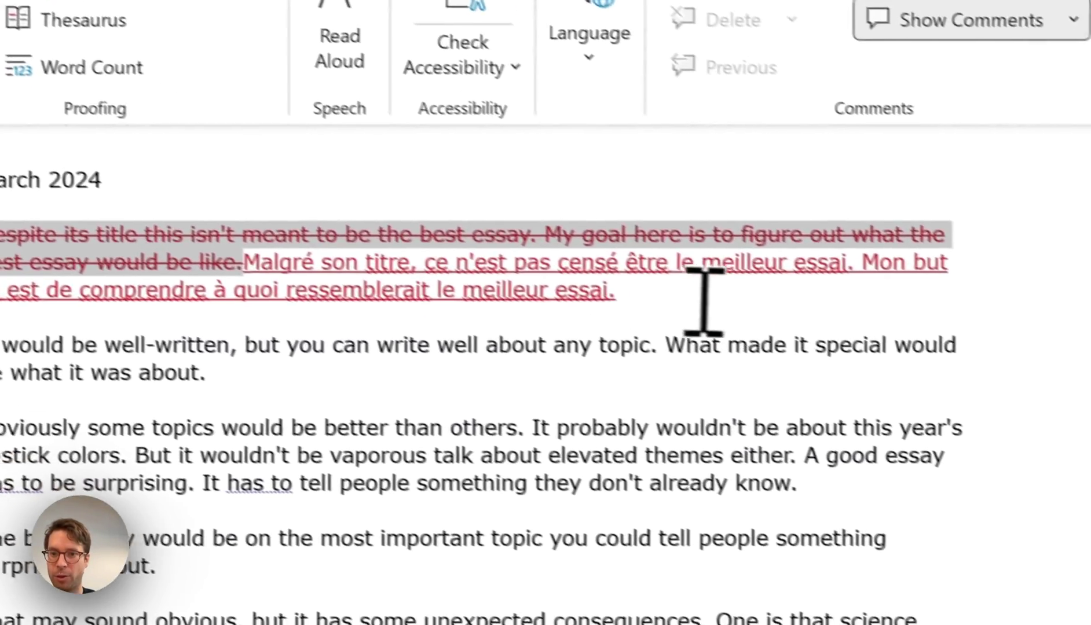
left_click(782, 359)
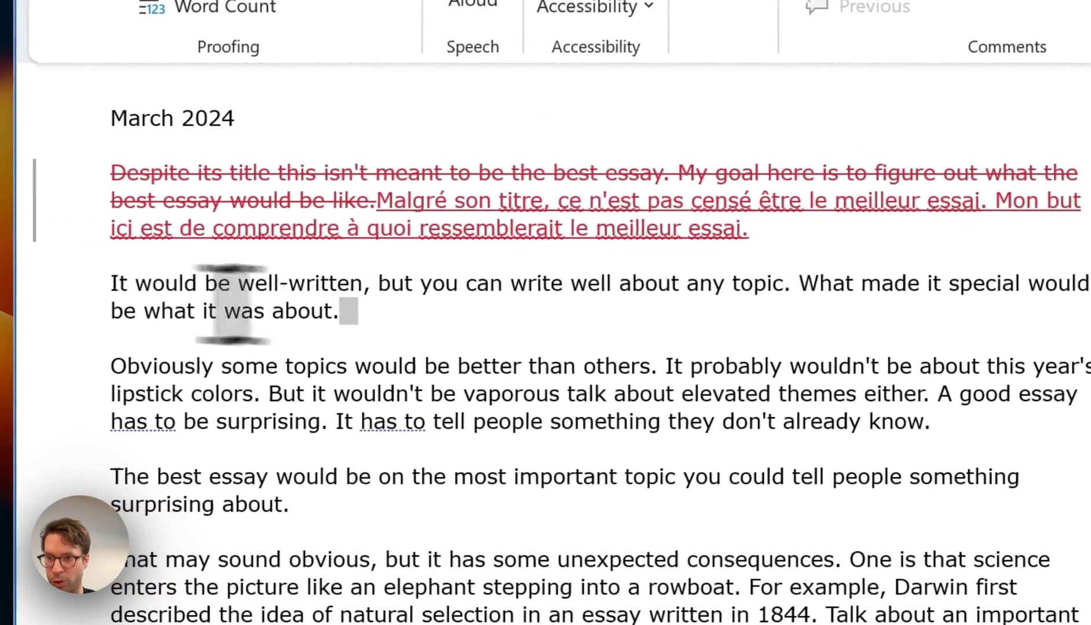
Ask the assistant to 'continue this paragraph' for 'It would be well-written' and insert the reply
left_click_drag(678, 328, 118, 287)
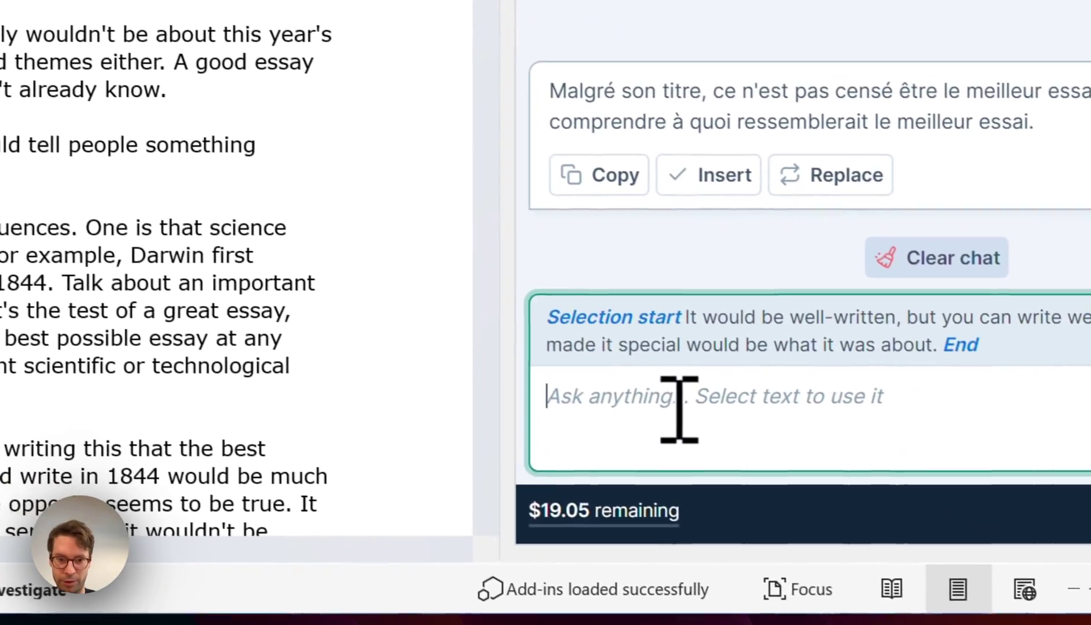
left_click(670, 403)
type("continue this ")
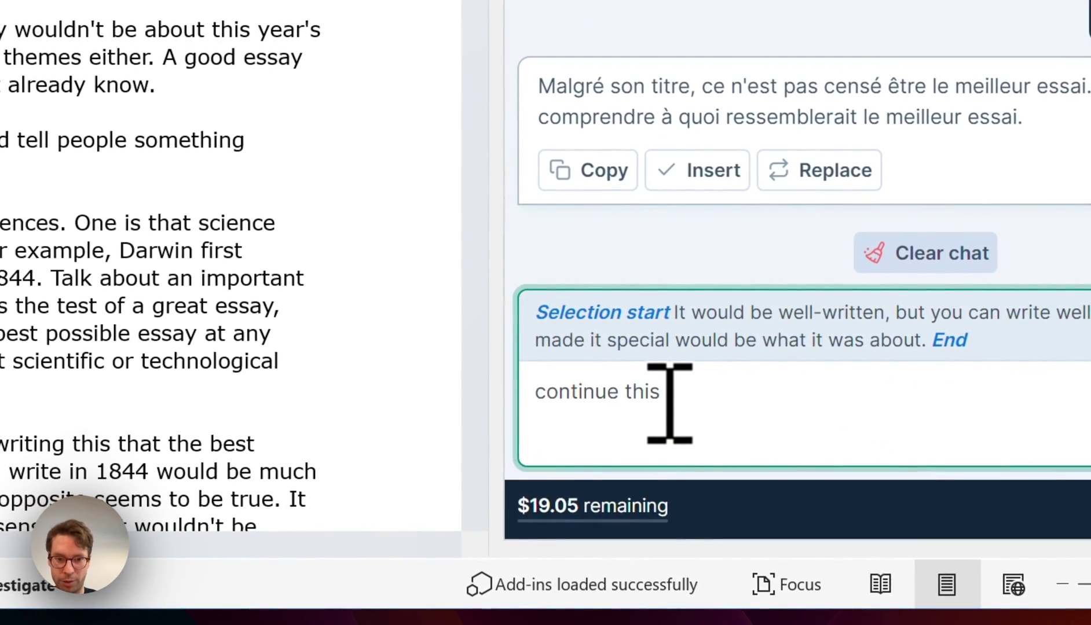
type("paragraph")
key("Return")
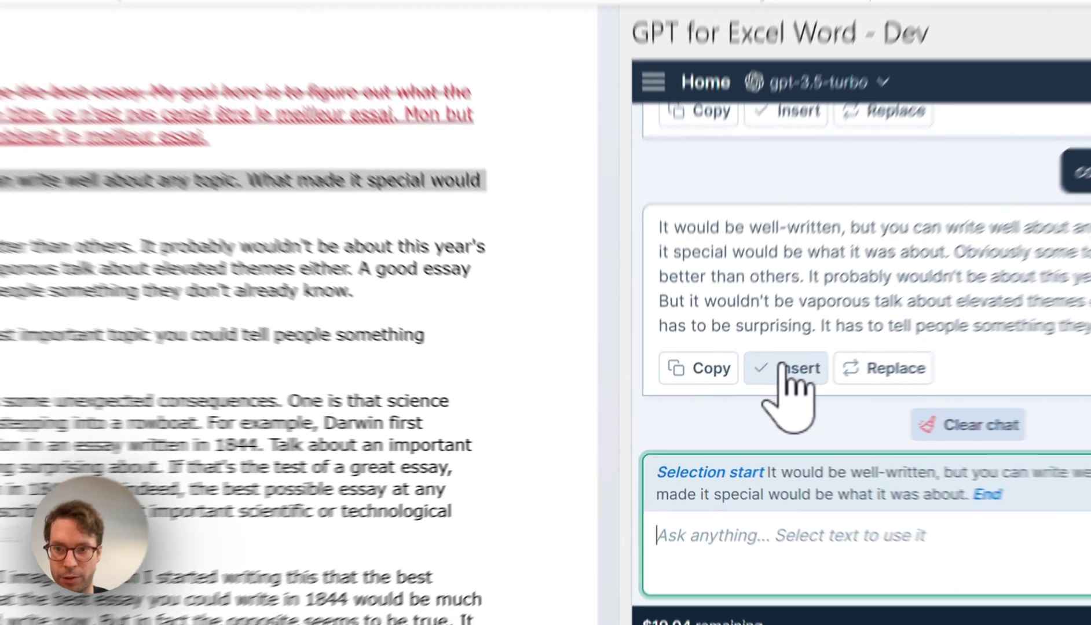
left_click(743, 393)
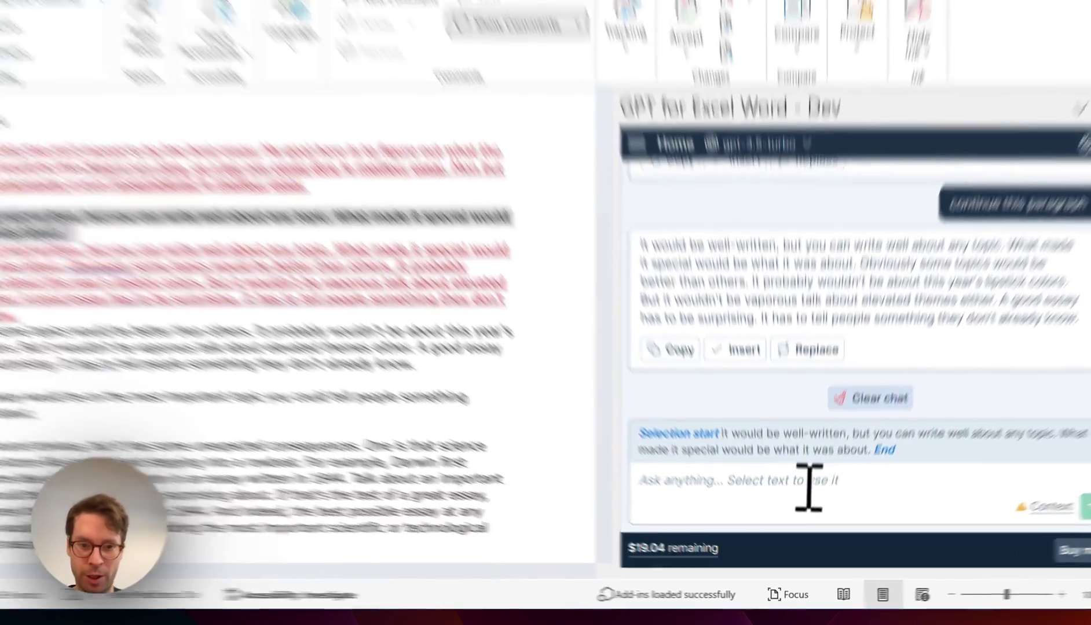
left_click(810, 501)
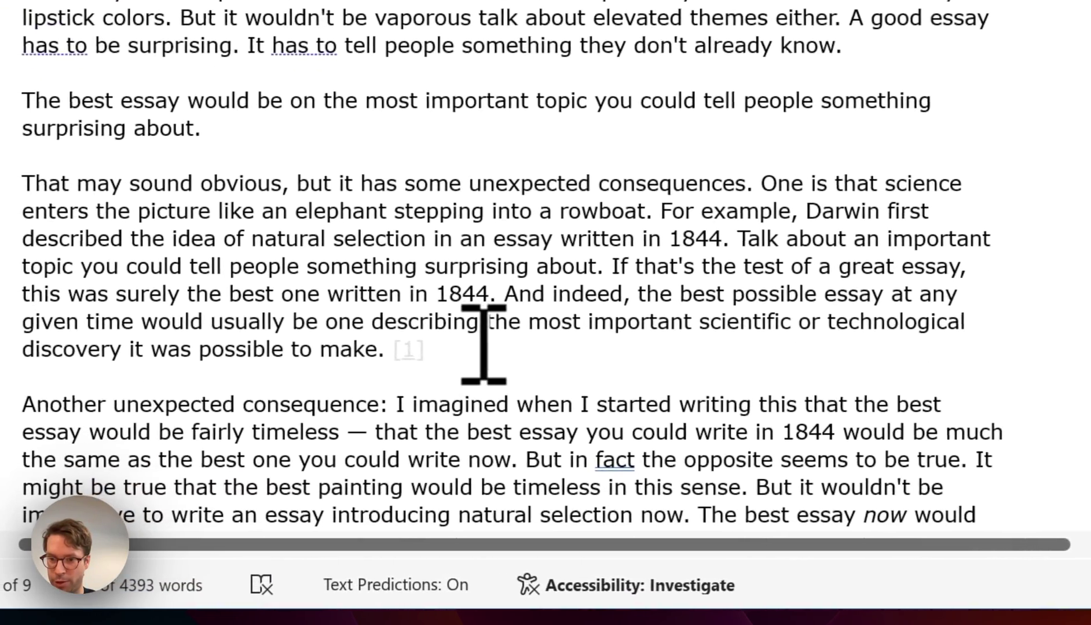
Ask the assistant to 'translate to chinese' the 'Another unexpected consequence' paragraph
scroll(466, 344, "down", 3)
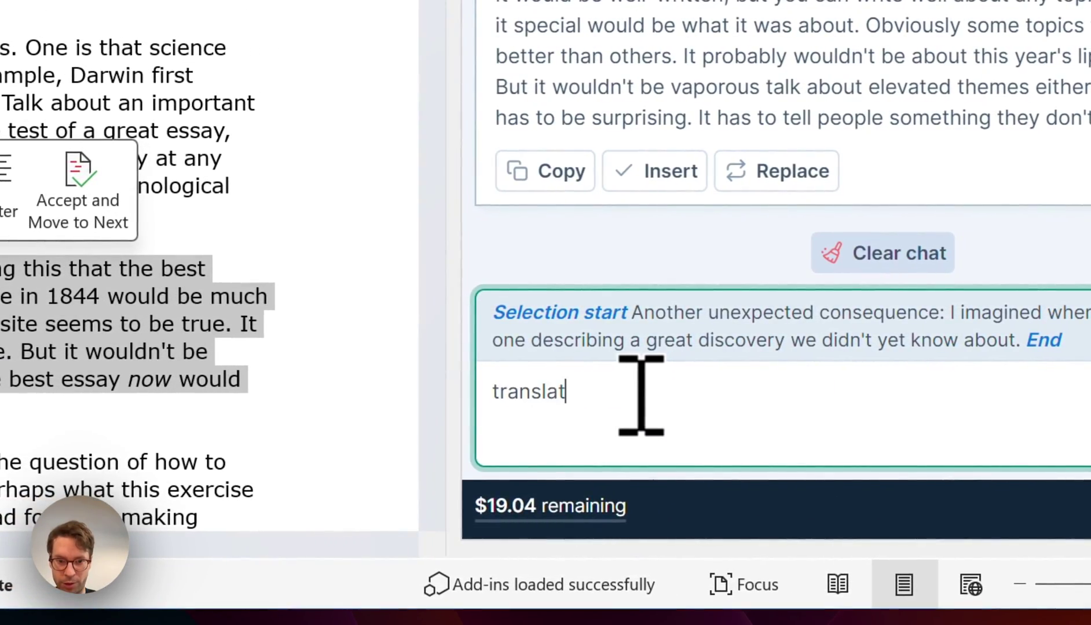
type("e to chin")
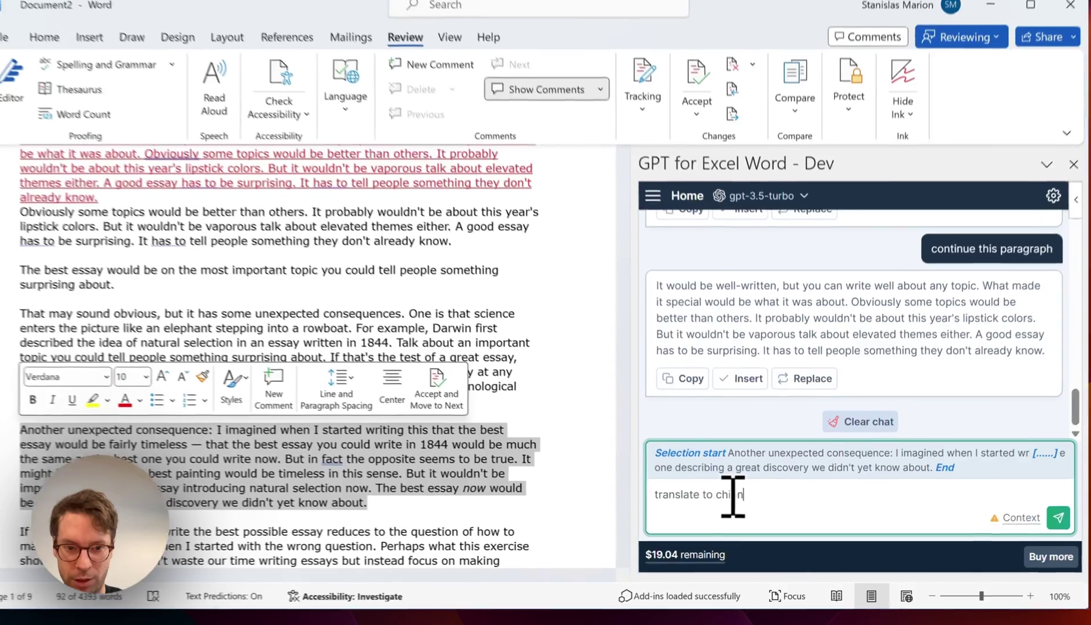
key("BackSpace")
type("i")
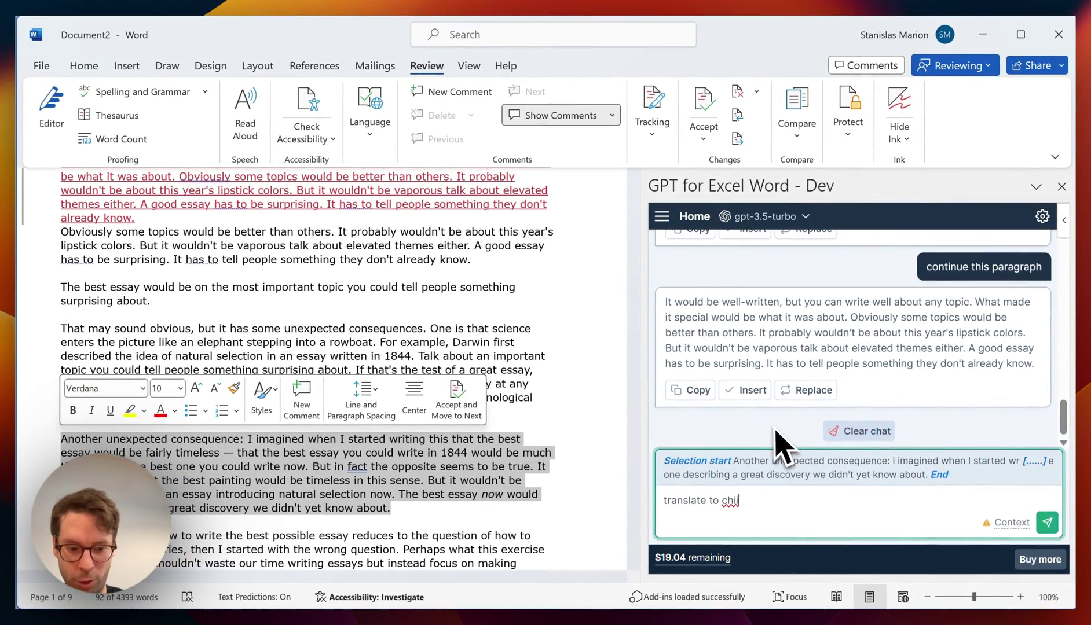
key("Return")
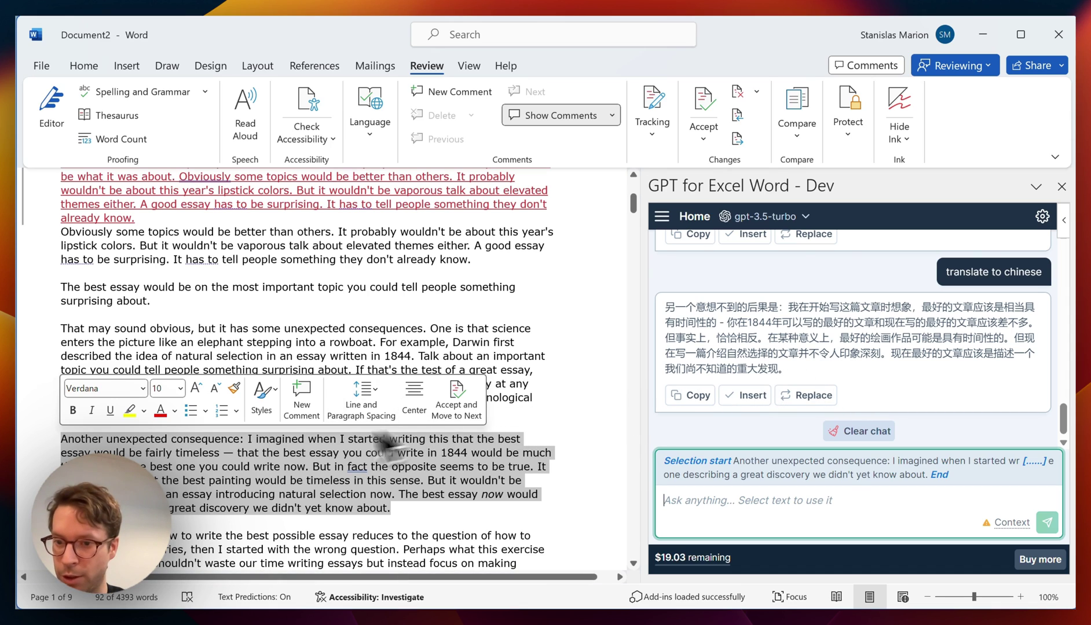
scroll(296, 459, "down", 3)
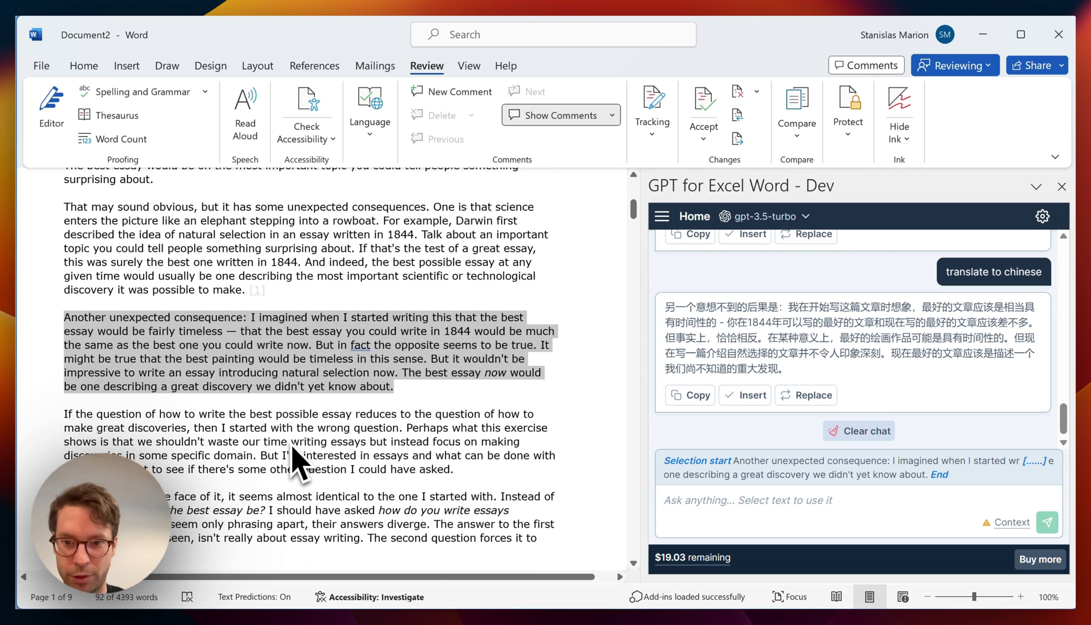
scroll(296, 459, "down", 3)
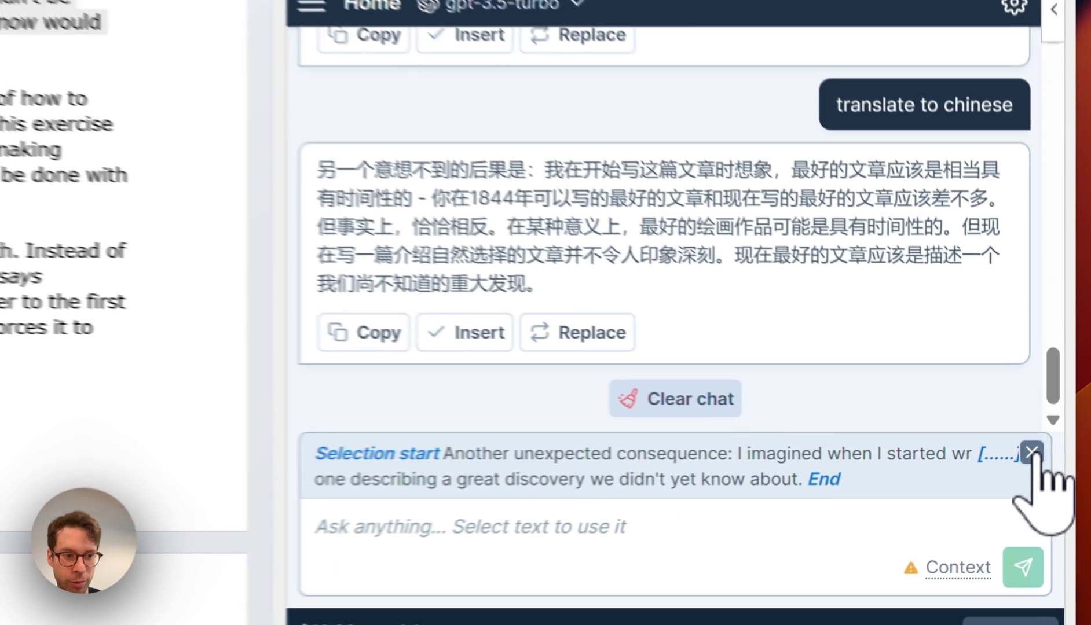
Remove the selected paragraph from the assistant's context and scroll through the chat
left_click(1052, 460)
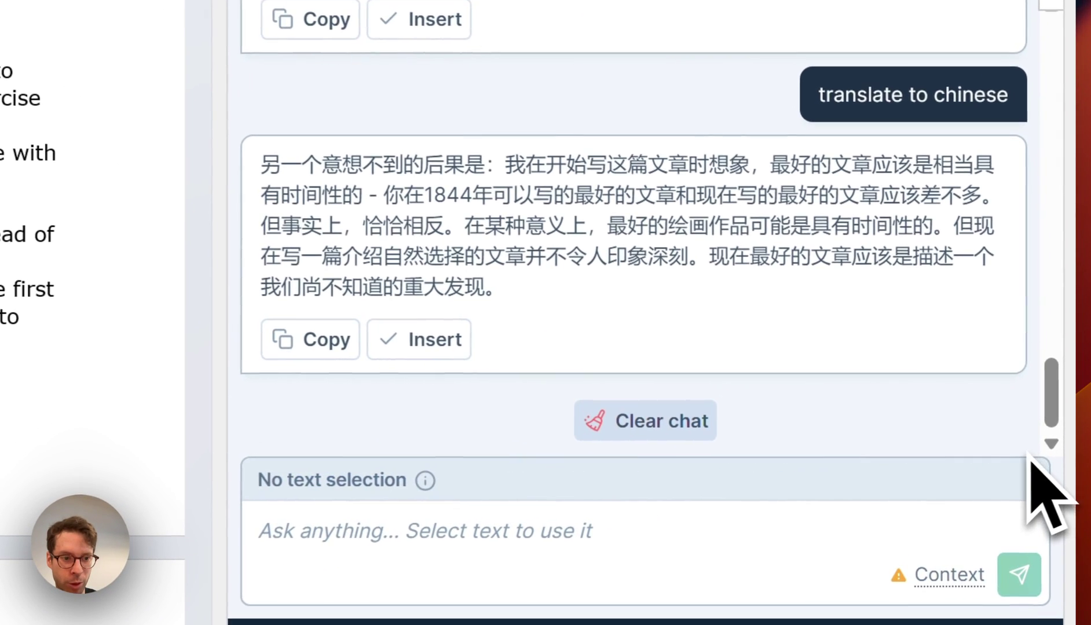
scroll(649, 197, "up", 5)
scroll(628, 195, "up", 5)
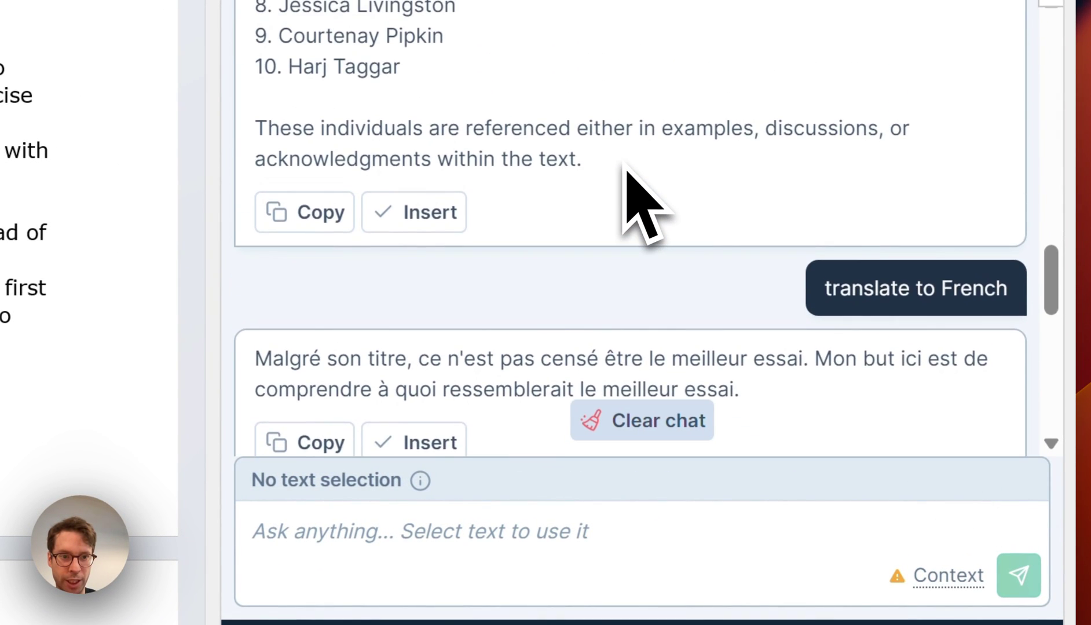
scroll(628, 207, "down", 10)
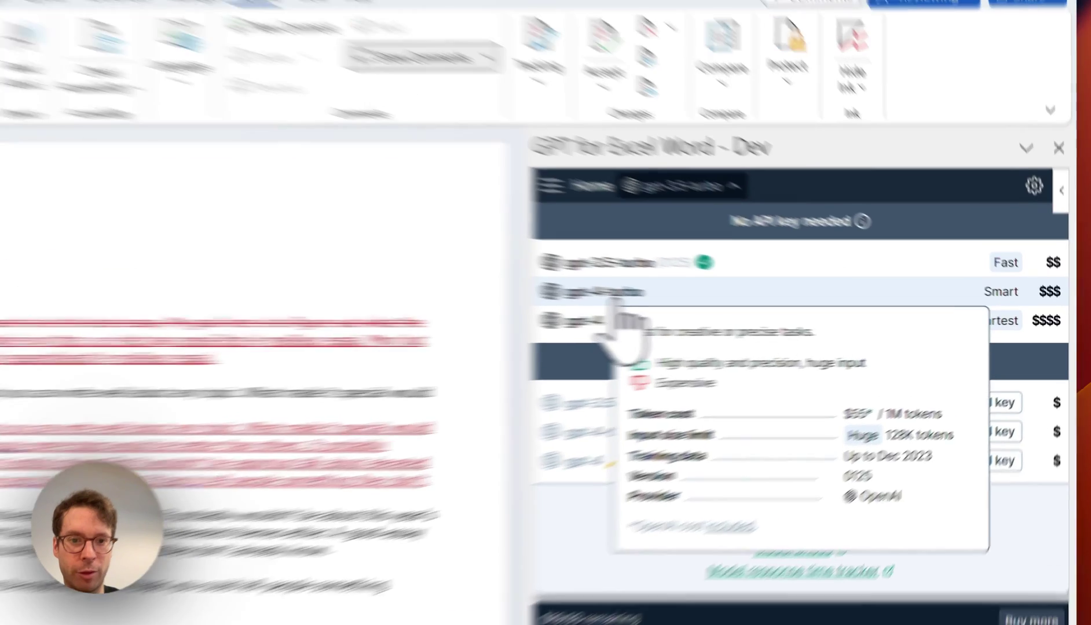
Switch the model to gpt-4-turbo, briefly view the Buy a pack page, and return home
left_click(707, 300)
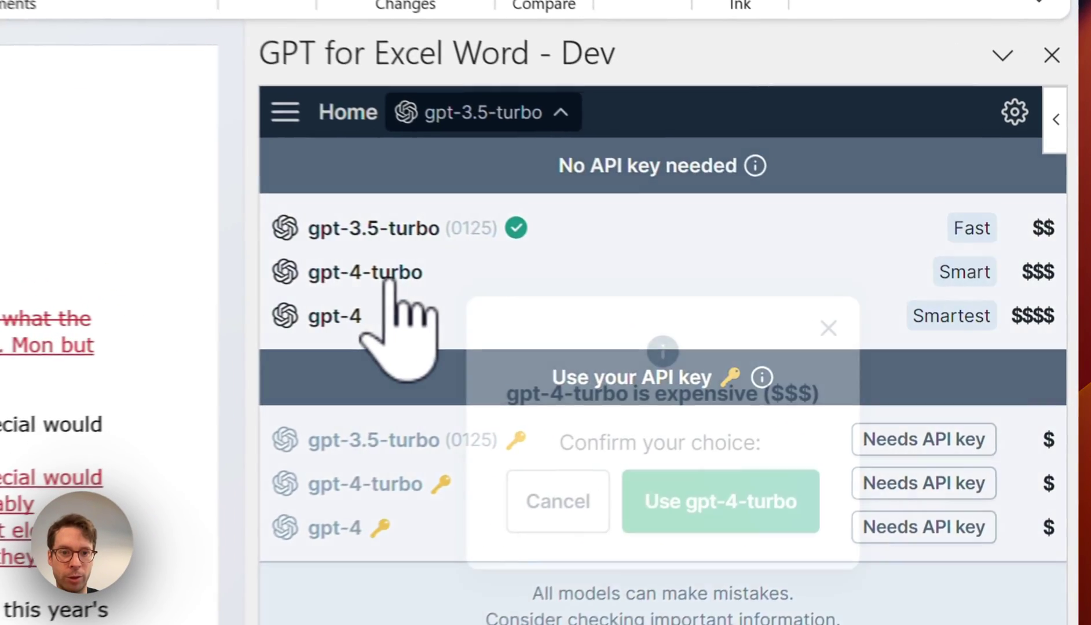
left_click(721, 513)
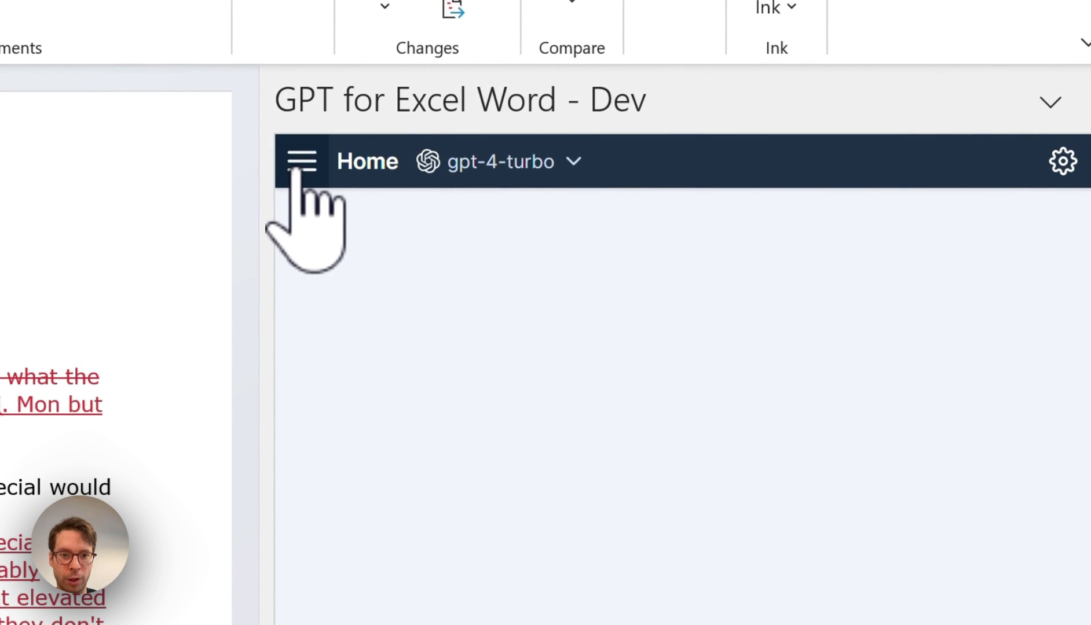
left_click(298, 162)
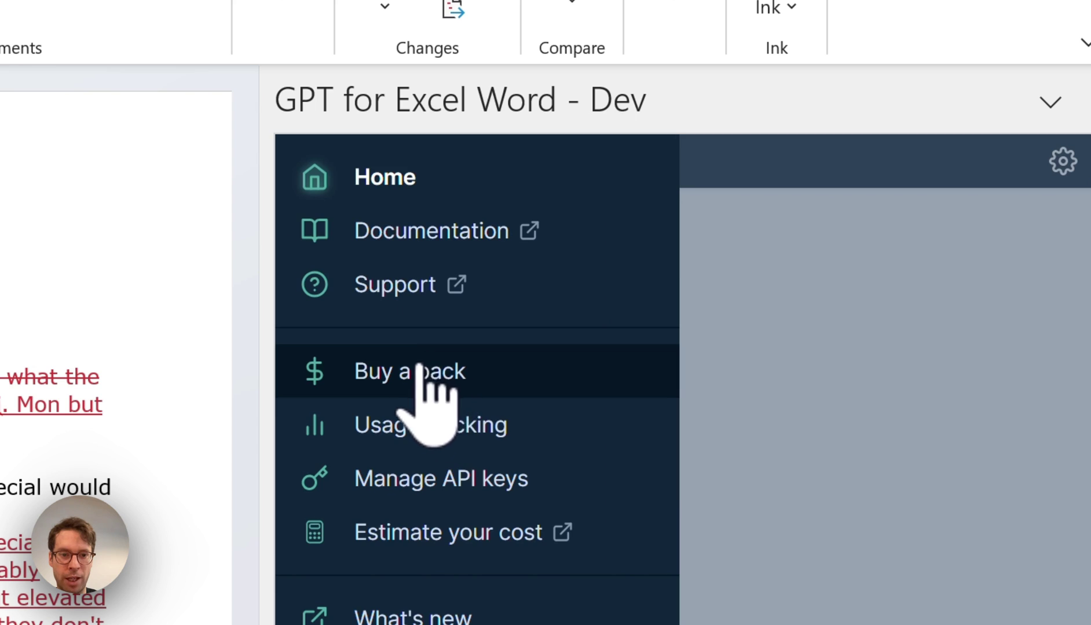
left_click(421, 370)
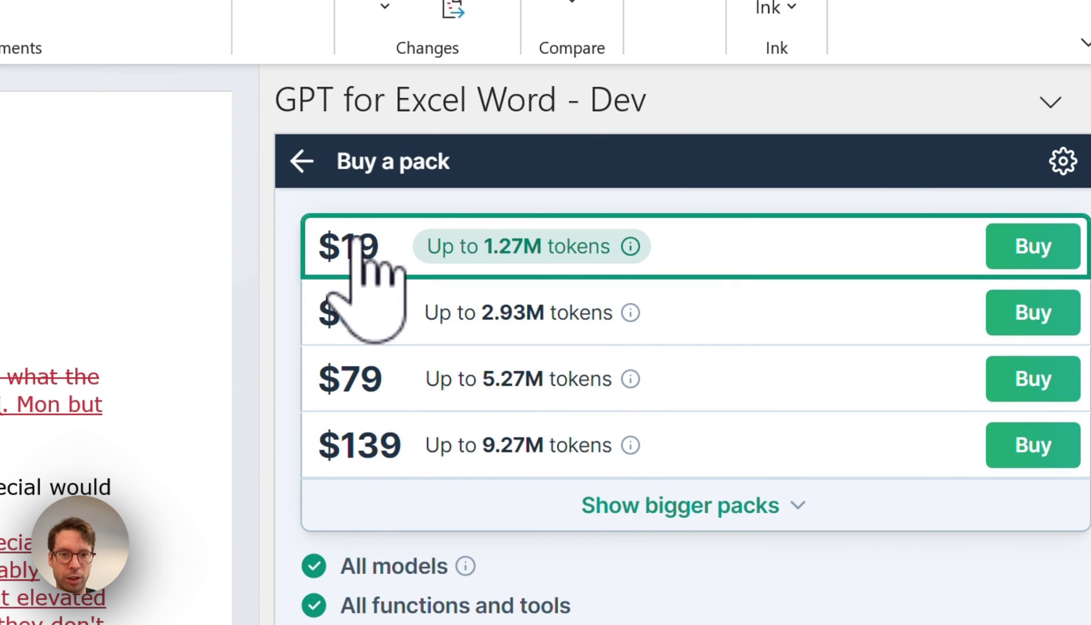
left_click(300, 162)
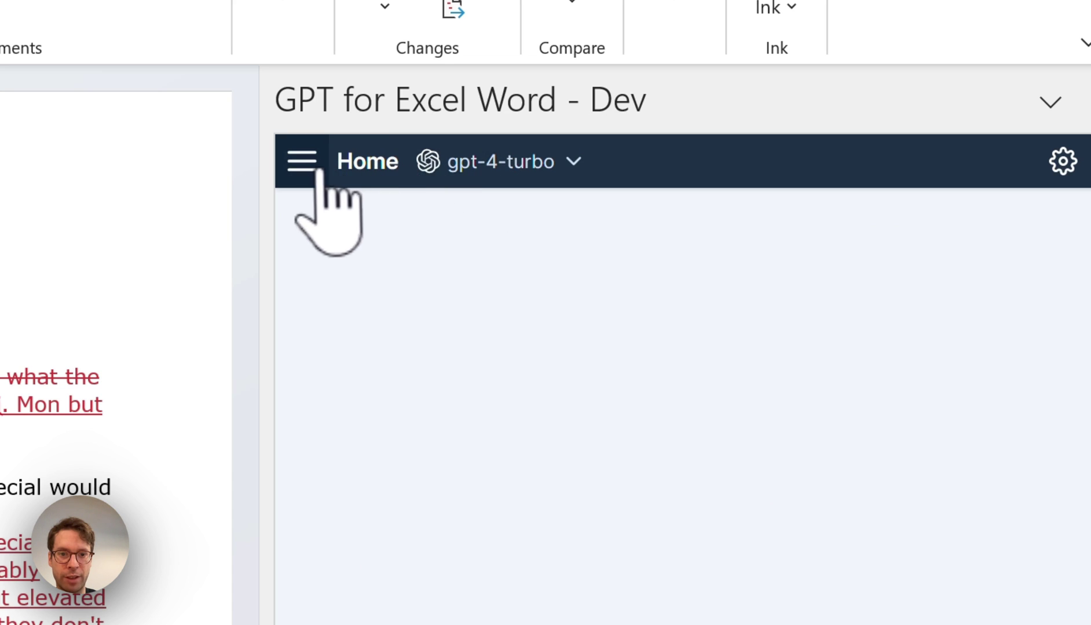
left_click(302, 162)
left_click(418, 481)
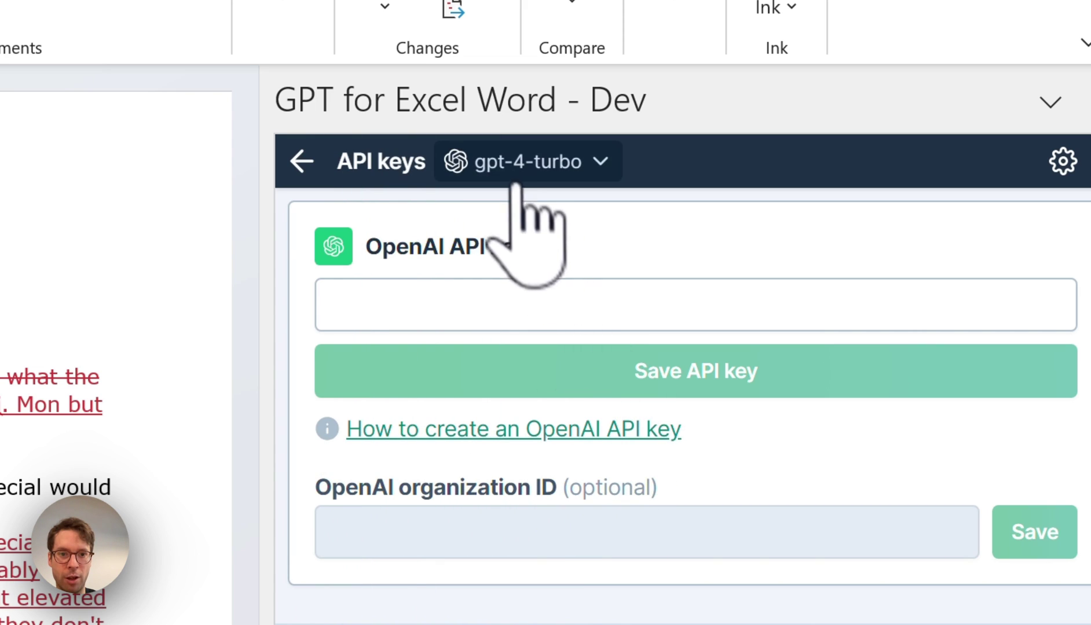
left_click(490, 167)
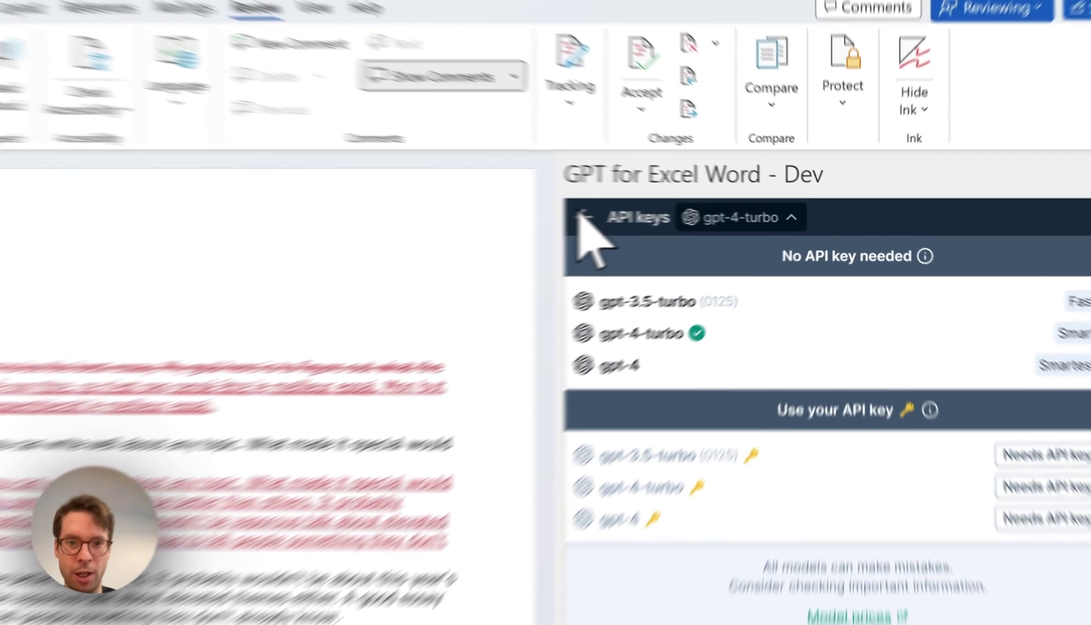
left_click(659, 216)
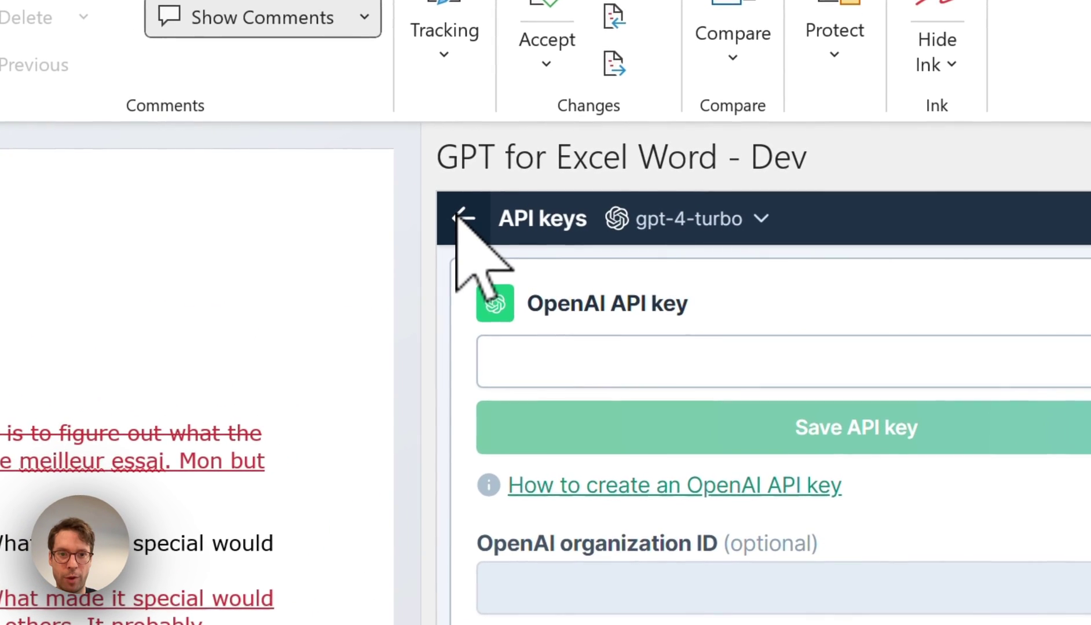
left_click(462, 218)
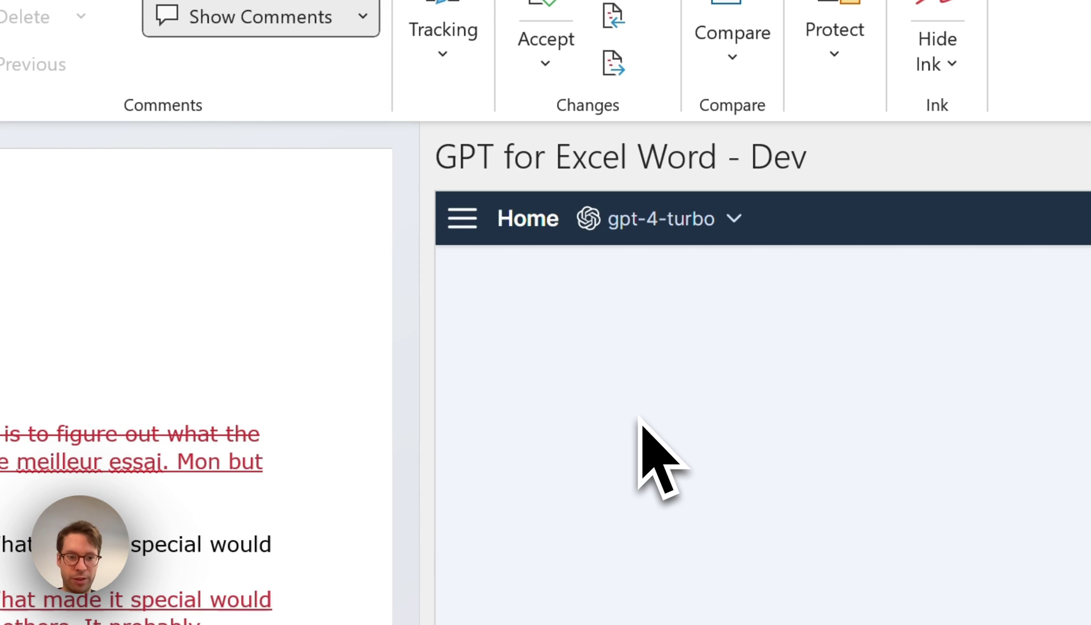
left_click(466, 220)
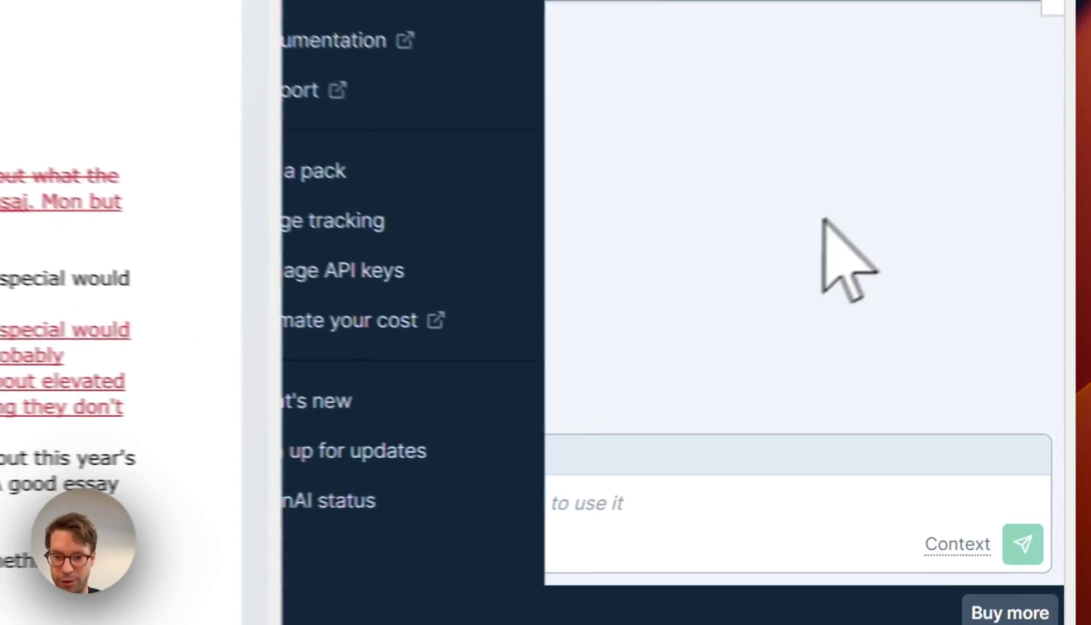
left_click(903, 365)
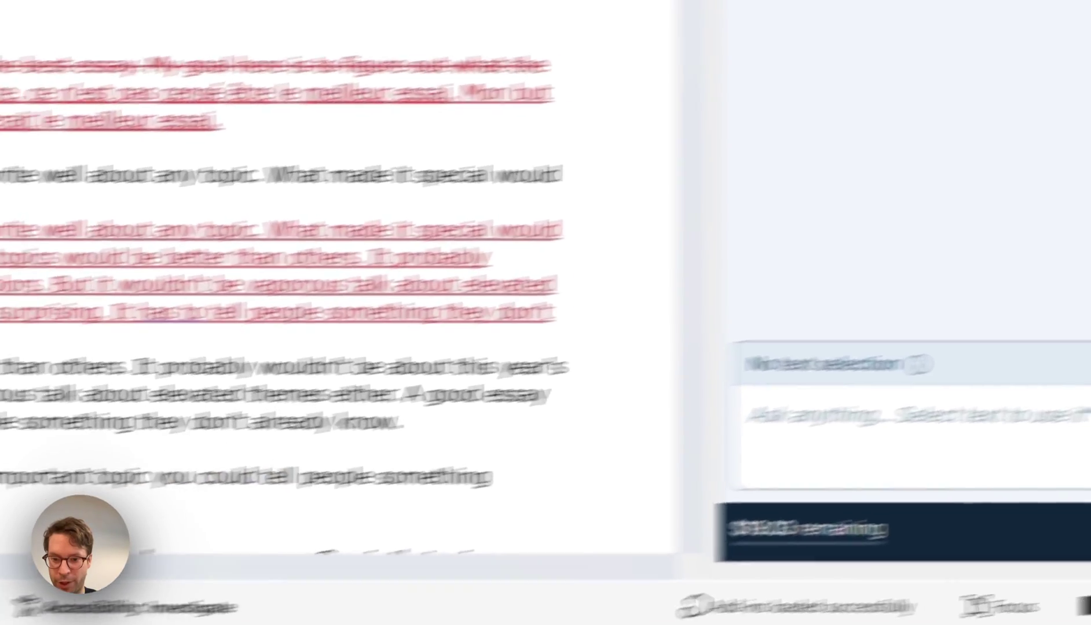